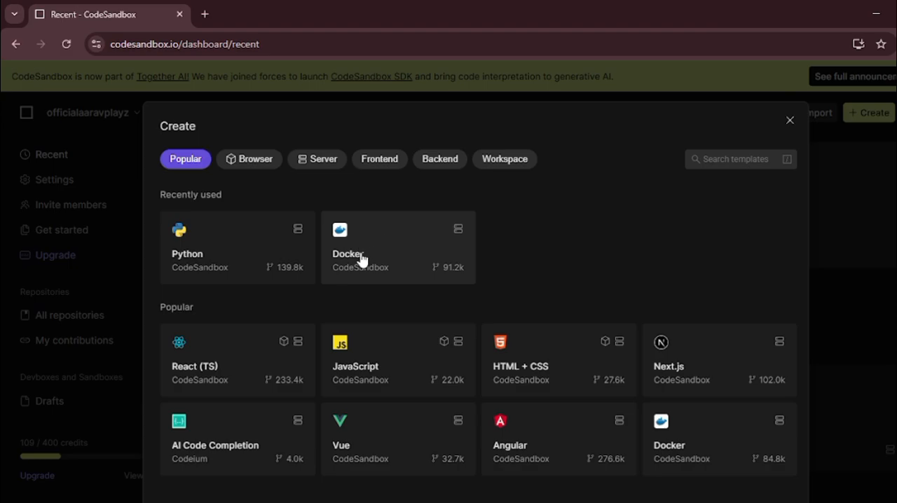
Step: Start a new devbox from the recently used Docker template and name it "vps 24/7"
{"action": "scroll", "coordinate": [436, 370], "scroll_direction": "up", "scroll_amount": 1}
{"action": "left_click", "coordinate": [390, 298]}
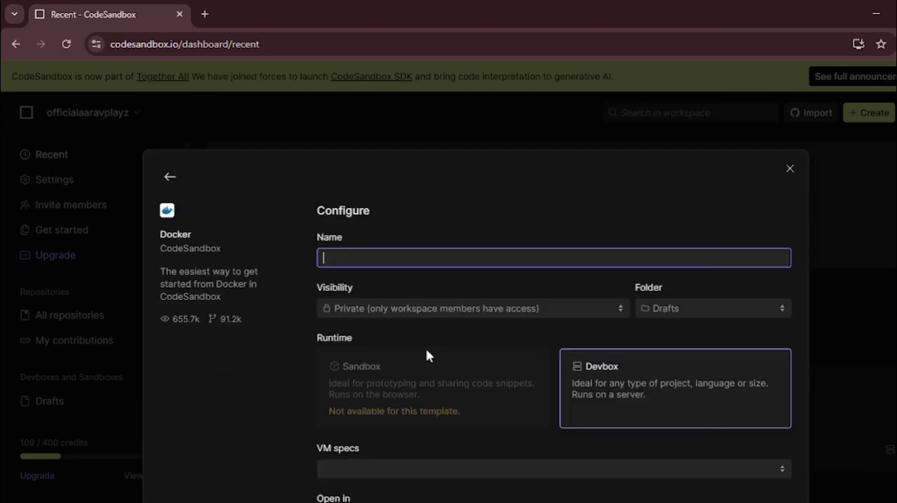
{"action": "key", "text": "BackSpace"}
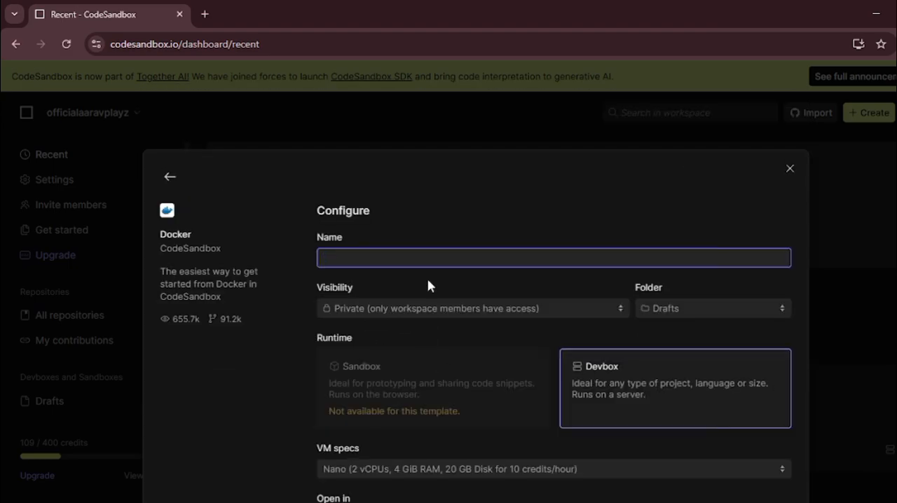
{"action": "type", "text": "vps 24/7"}
{"action": "scroll", "coordinate": [432, 281], "scroll_direction": "down", "scroll_amount": 1}
Step: Keep the visibility Private, choose the Micro VM (4 vCPUs, 8 GiB RAM, 20 GB disk), and create the devbox
{"action": "left_click", "coordinate": [463, 241]}
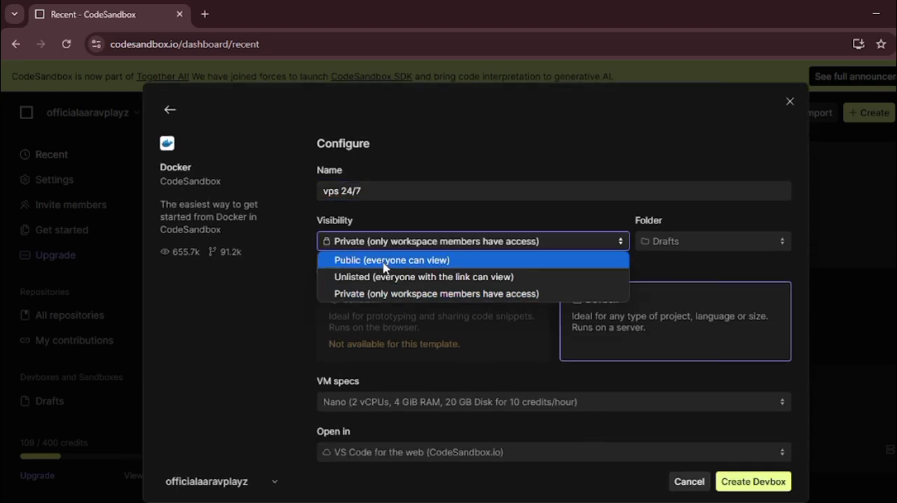
{"action": "left_click", "coordinate": [385, 295]}
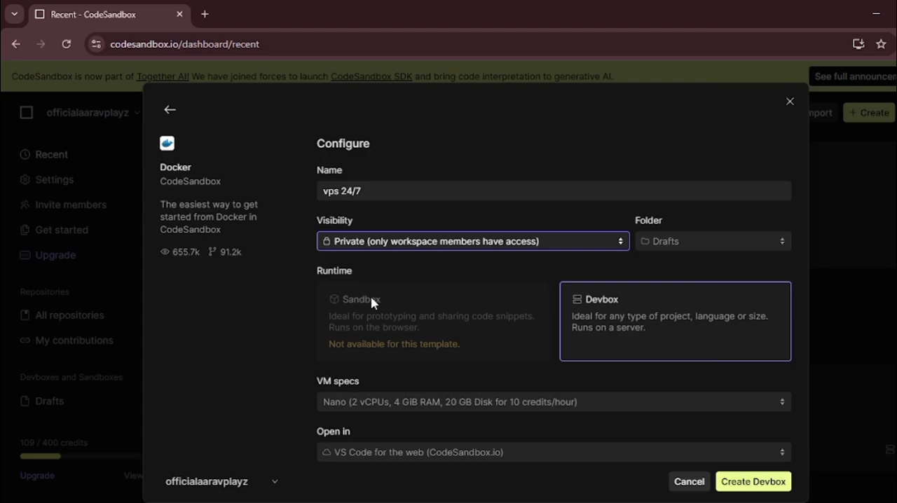
{"action": "left_click", "coordinate": [364, 405]}
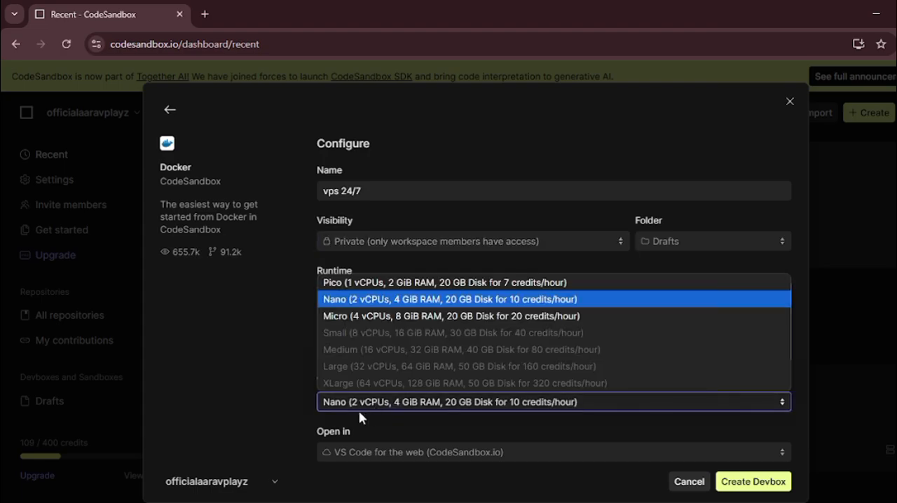
{"action": "left_click", "coordinate": [370, 316]}
{"action": "left_click", "coordinate": [763, 481]}
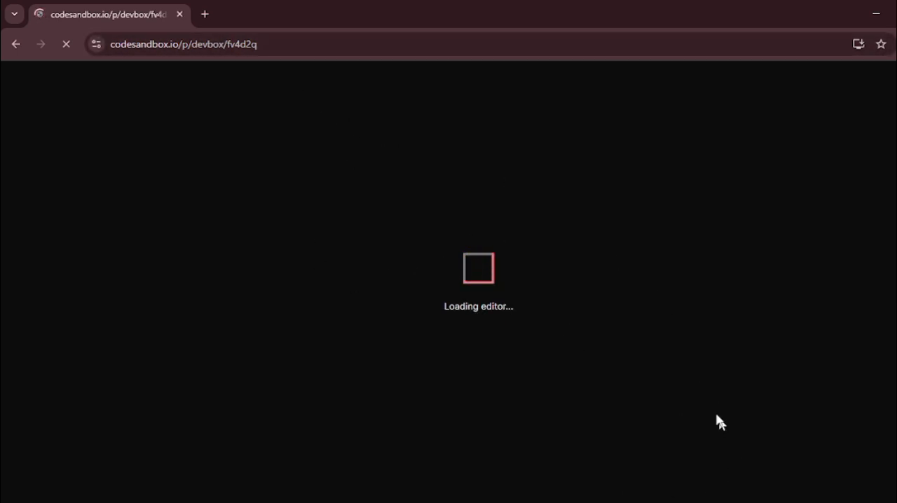
Step: Switch to VPS_COMMANDS.txt in Notepad and review the VPS and Pterodactyl panel installation commands
{"action": "mouse_move", "coordinate": [696, 502]}
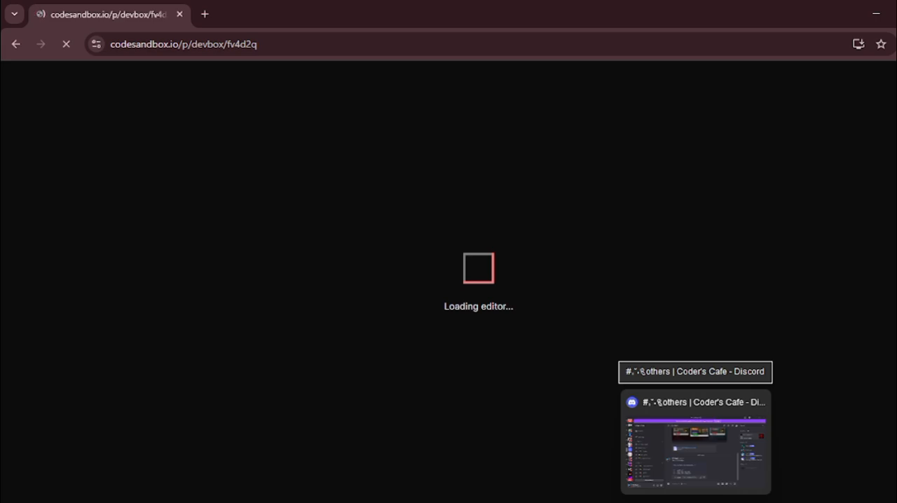
{"action": "left_click", "coordinate": [727, 502]}
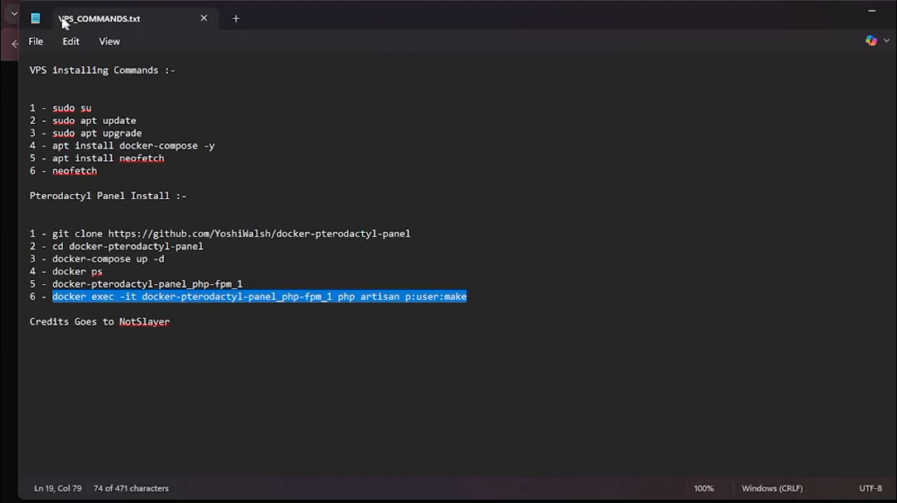
{"action": "left_click_drag", "start_coordinate": [29, 71], "coordinate": [335, 352]}
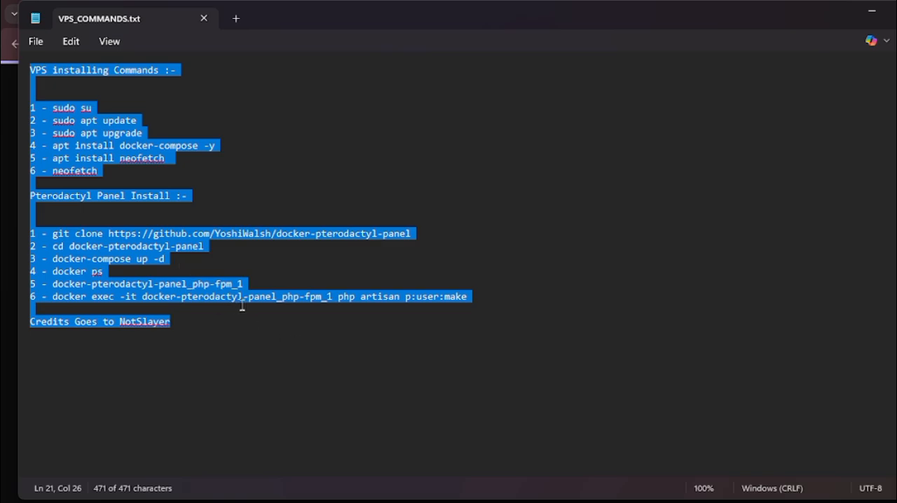
{"action": "left_click", "coordinate": [230, 327]}
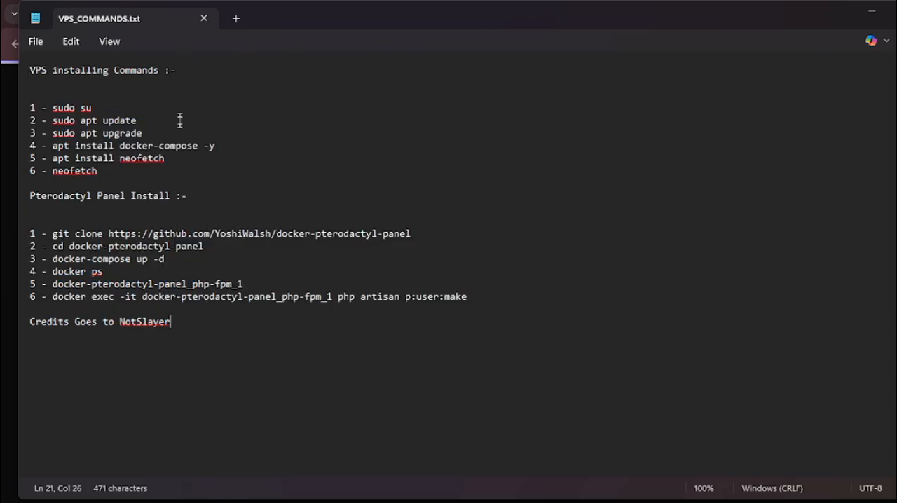
{"action": "left_click", "coordinate": [132, 96]}
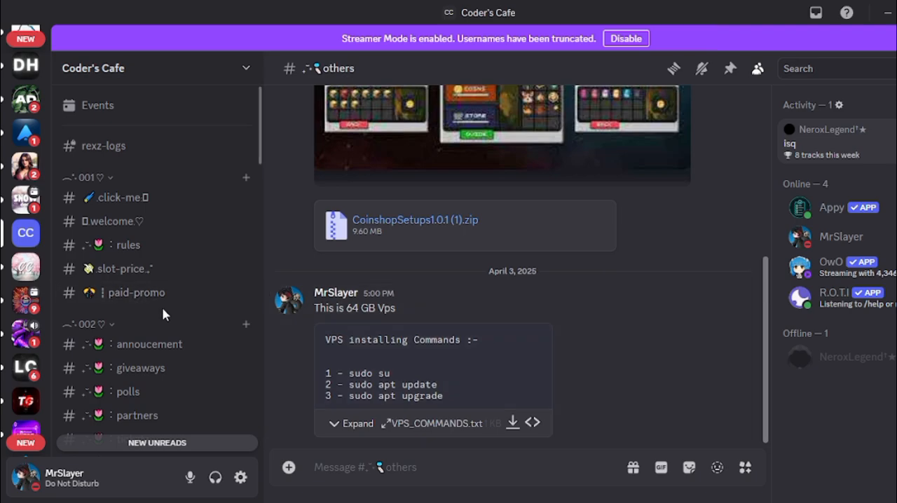
Step: Browse the channel list of the Coder's Cafe server in Discord
{"action": "scroll", "coordinate": [161, 280], "scroll_direction": "down", "scroll_amount": 3}
{"action": "scroll", "coordinate": [165, 294], "scroll_direction": "down", "scroll_amount": 3}
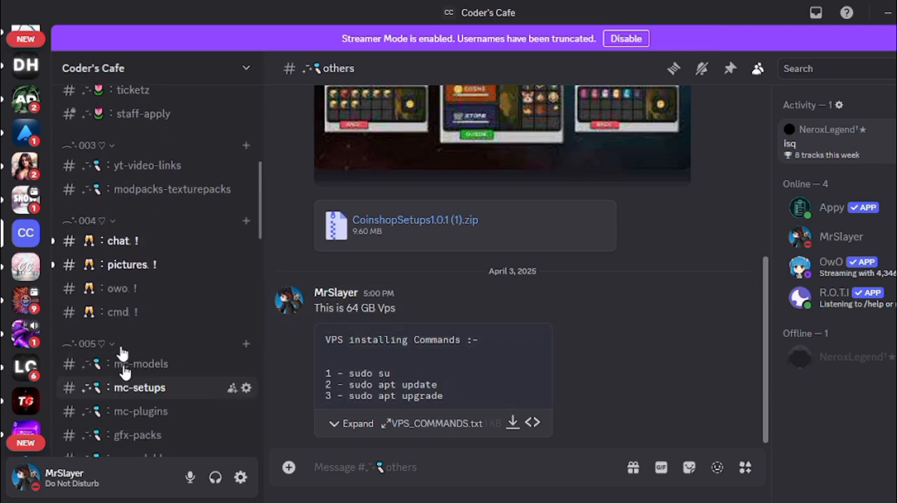
{"action": "scroll", "coordinate": [168, 442], "scroll_direction": "down", "scroll_amount": 3}
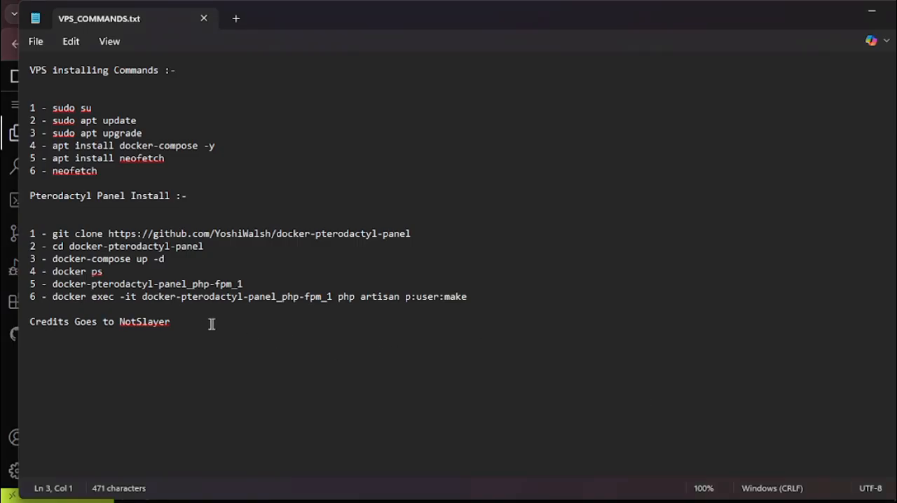
Step: Copy the command "sudo apt upgrade" from VPS_COMMANDS.txt in Notepad and return to the CodeSandbox devbox
{"action": "left_click_drag", "start_coordinate": [212, 324], "coordinate": [154, 324]}
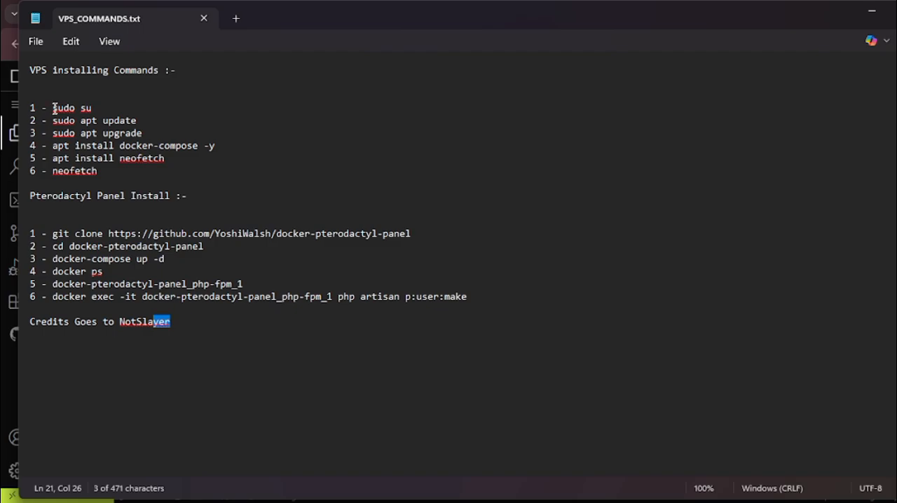
{"action": "left_click_drag", "start_coordinate": [54, 135], "coordinate": [143, 133]}
{"action": "key", "text": "ctrl+c"}
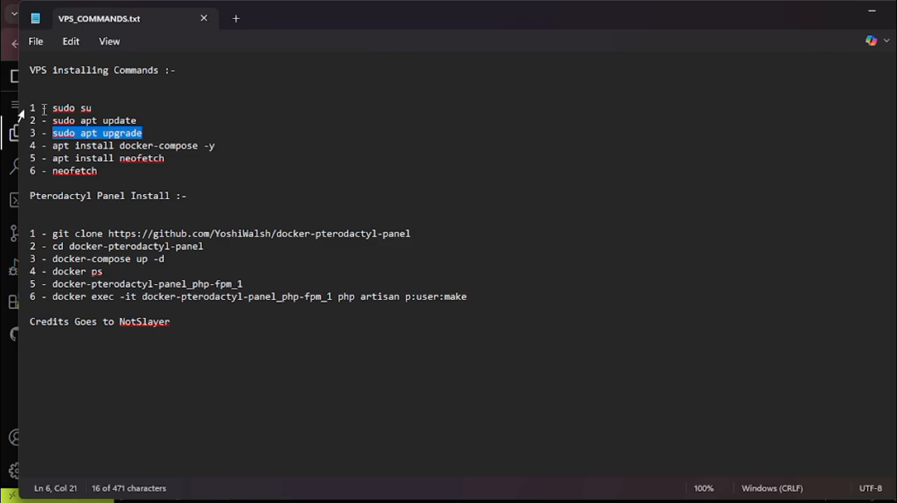
{"action": "left_click", "coordinate": [872, 12]}
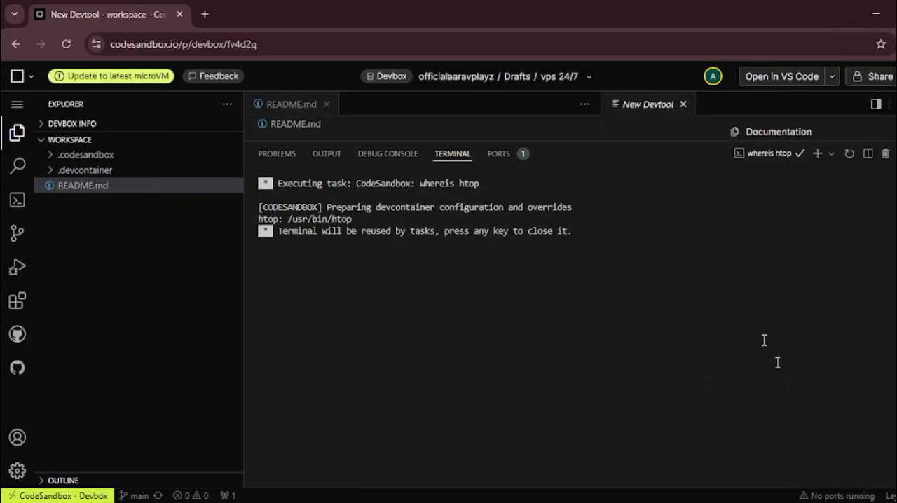
Step: Open a new terminal in the devbox, run "sudo su", and refresh the package lists with "sudo apt update"
{"action": "left_click", "coordinate": [817, 153]}
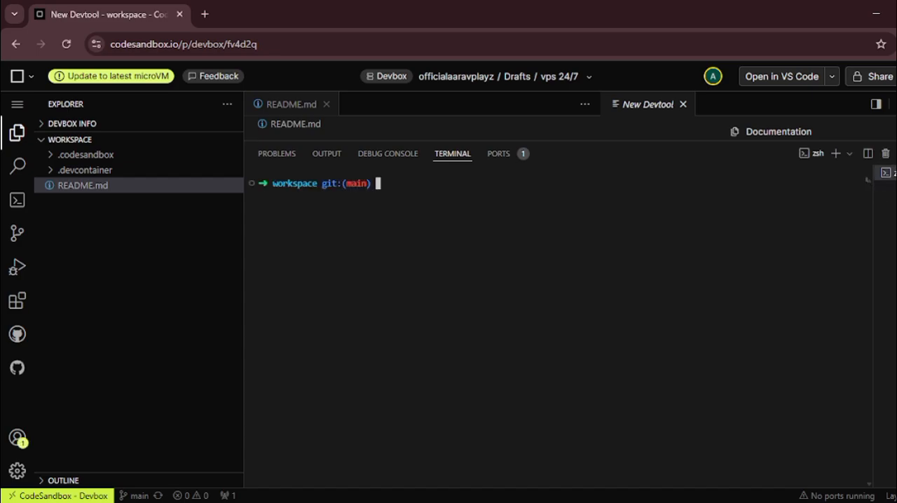
{"action": "type", "text": "sudo apt update"}
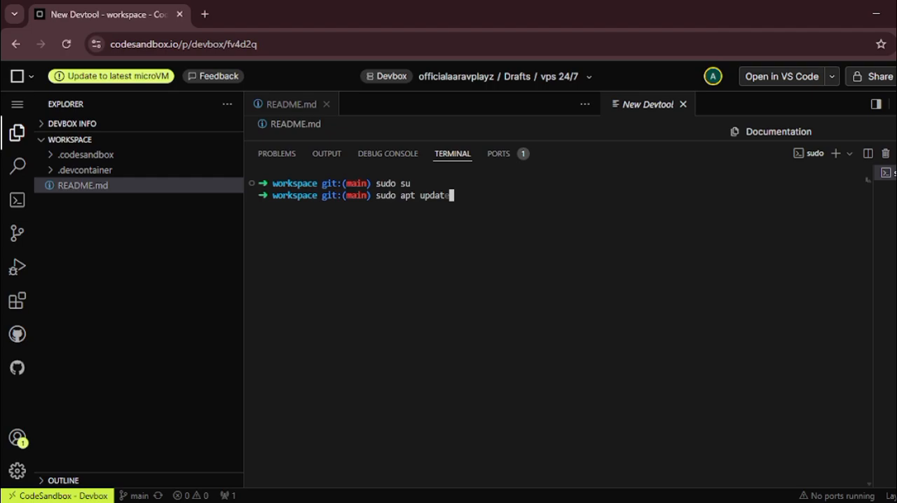
{"action": "key", "text": "Return"}
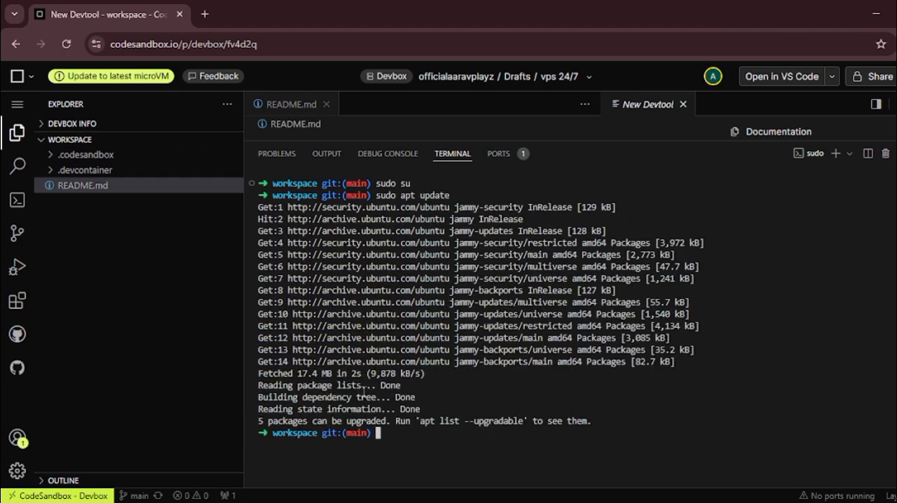
Step: Run "sudo apt upgrade" and accept the upgrade, copying "apt install docker-compose -y" from VPS_COMMANDS.txt in Notepad meanwhile
{"action": "key", "text": "ctrl+v"}
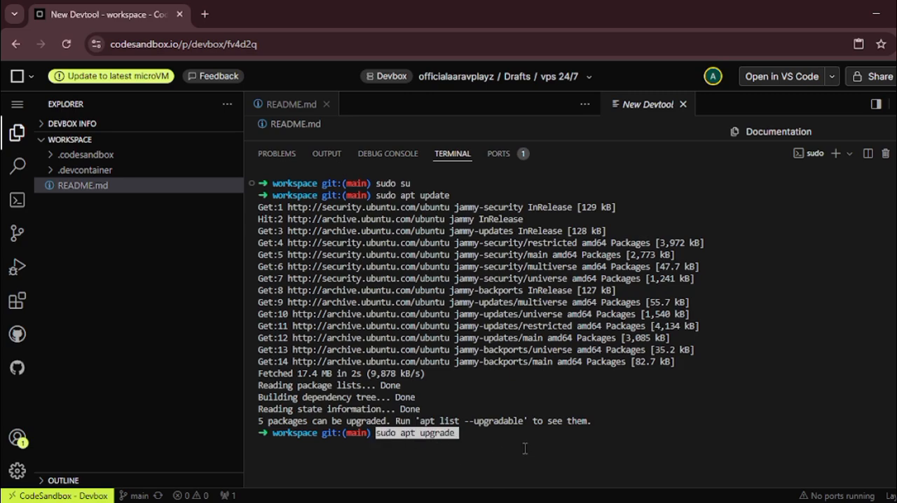
{"action": "key", "text": "Return"}
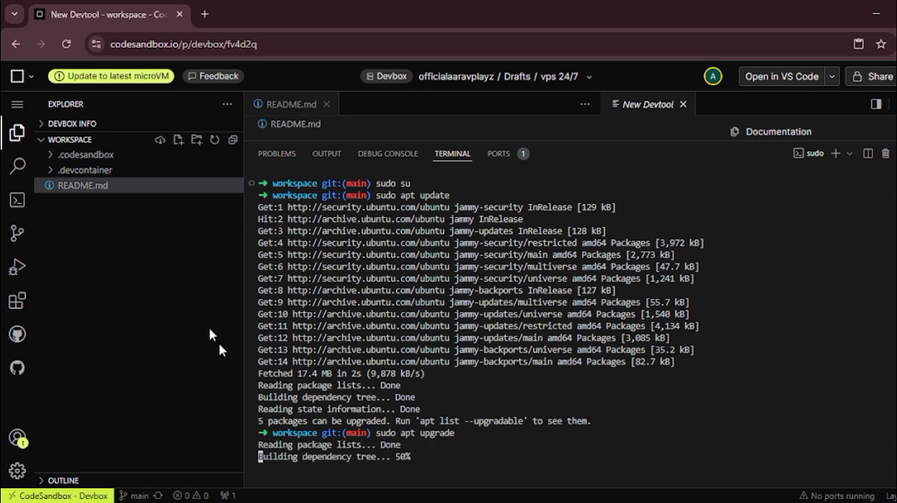
{"action": "left_click", "coordinate": [715, 500]}
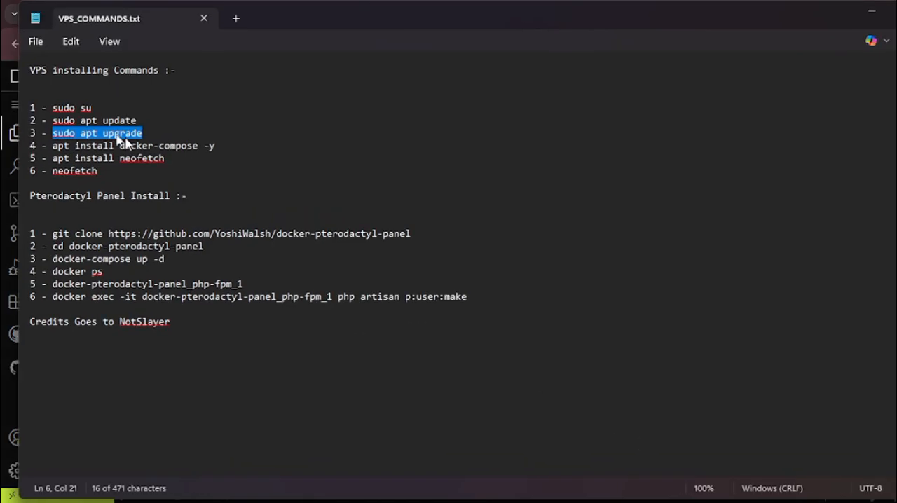
{"action": "left_click_drag", "start_coordinate": [53, 148], "coordinate": [217, 146]}
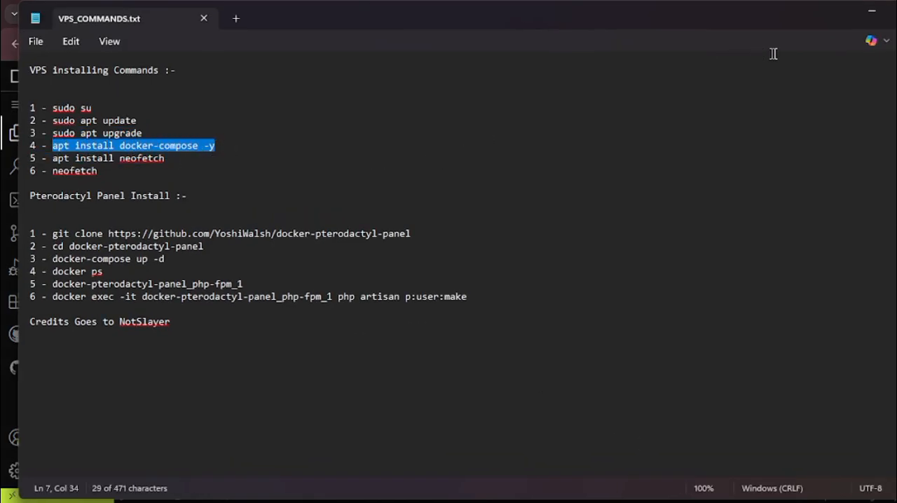
{"action": "left_click", "coordinate": [872, 10]}
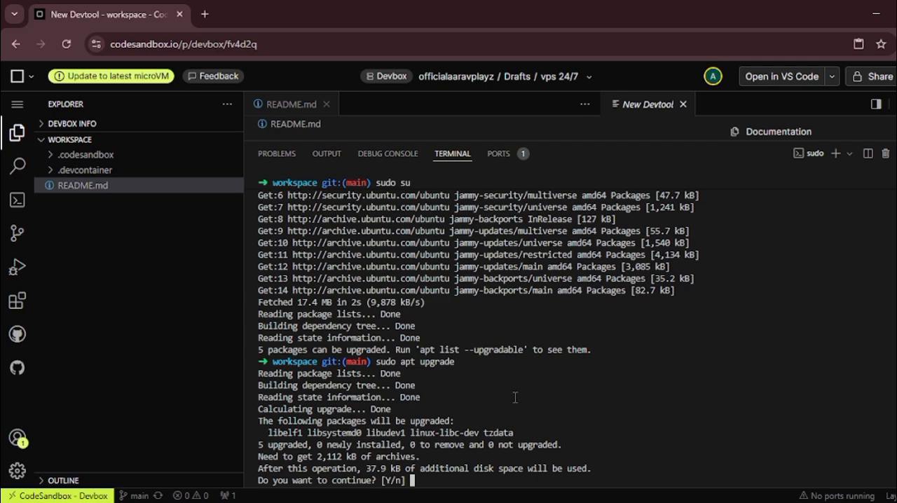
{"action": "key", "text": "Return"}
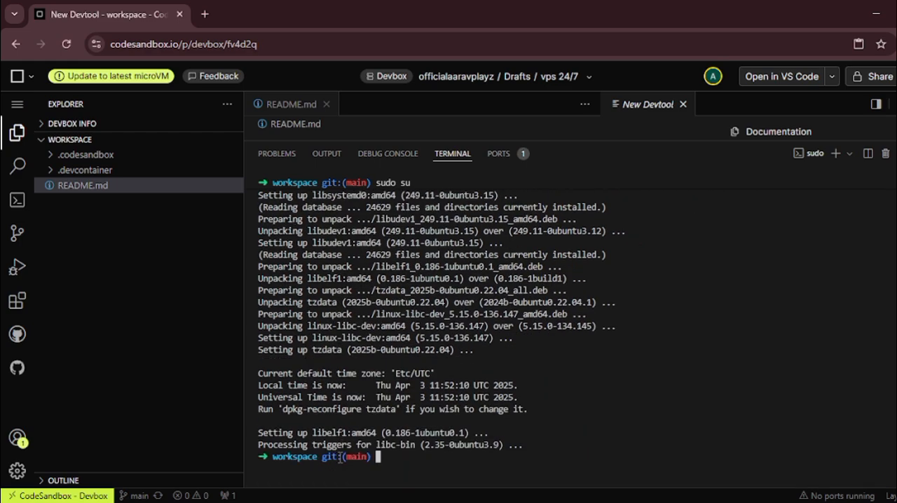
Step: Run "apt install docker-compose -y" in the devbox terminal and copy "apt install neofetch" from VPS_COMMANDS.txt in Notepad
{"action": "type", "text": "apt install docker-compose -y"}
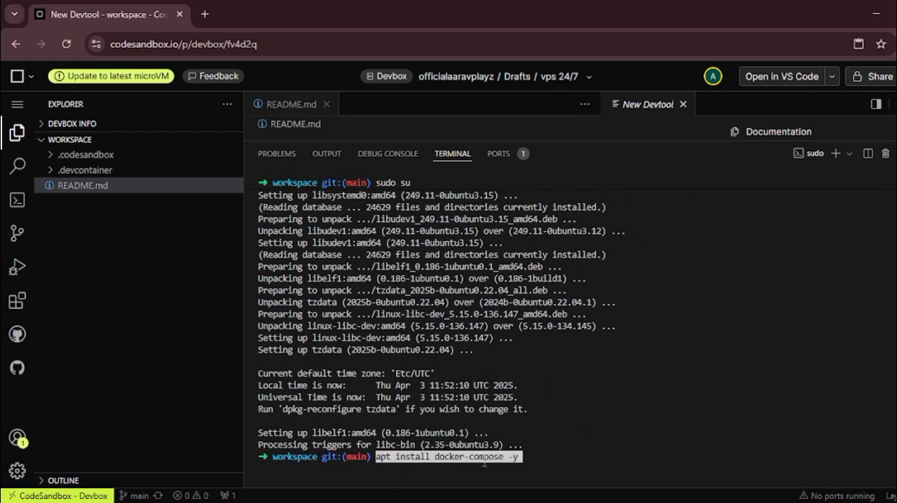
{"action": "key", "text": "Return"}
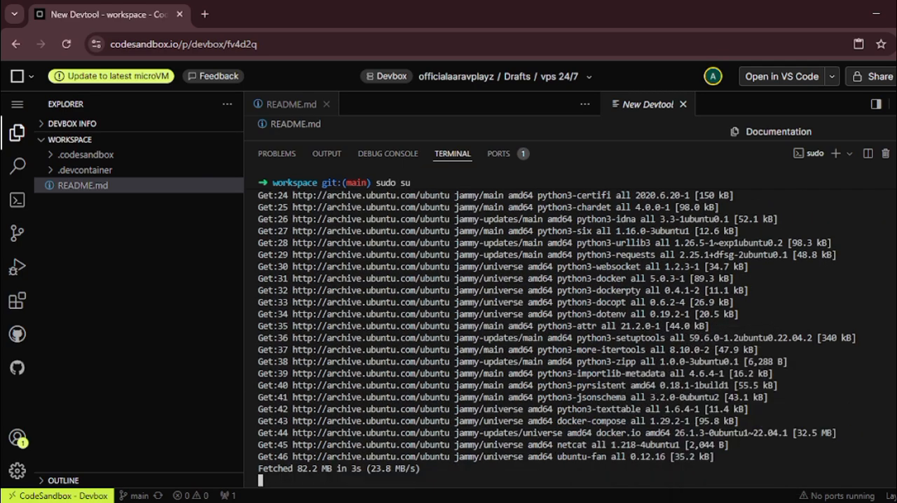
{"action": "left_click", "coordinate": [757, 502]}
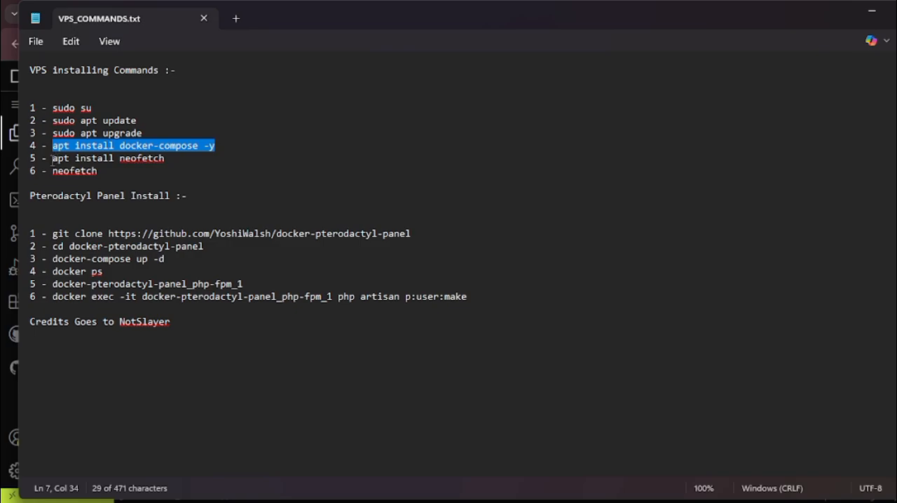
{"action": "left_click_drag", "start_coordinate": [53, 159], "coordinate": [164, 158]}
{"action": "key", "text": "ctrl+c"}
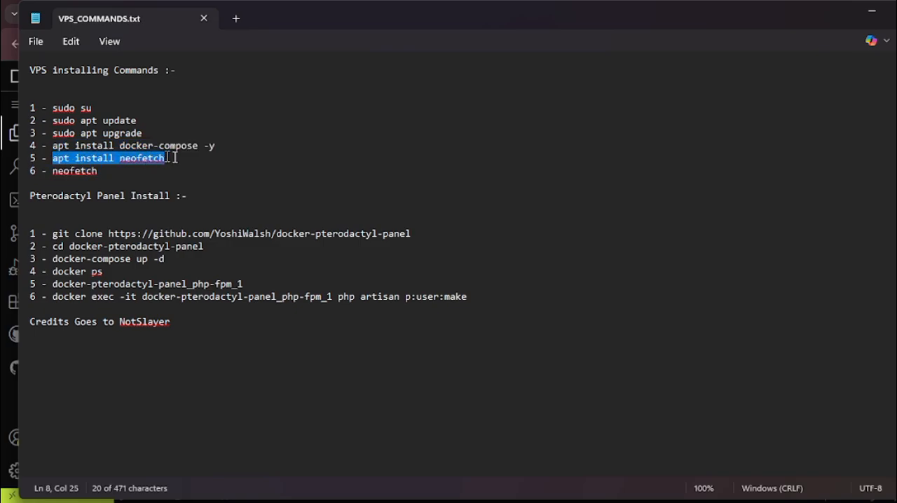
{"action": "left_click", "coordinate": [873, 11]}
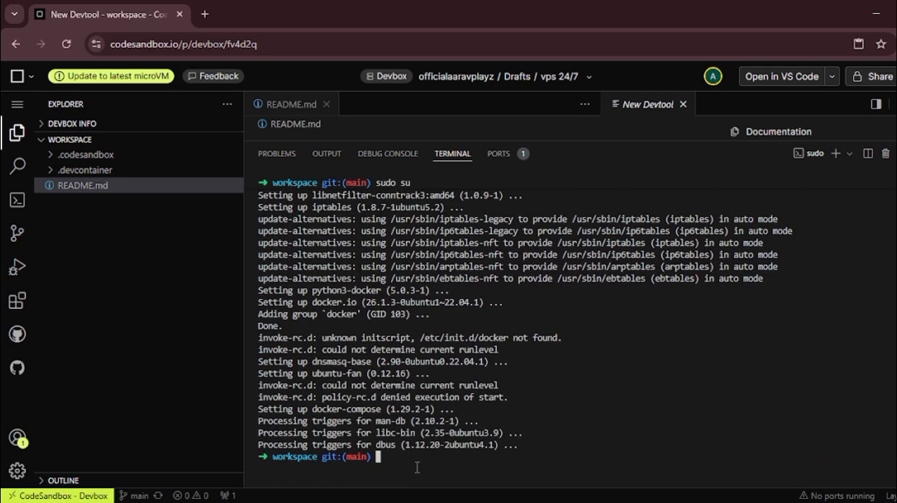
Step: Run "apt install neofetch" in the terminal and accept the installation, copying "neofetch" from VPS_COMMANDS.txt in Notepad meanwhile
{"action": "key", "text": "ctrl+v"}
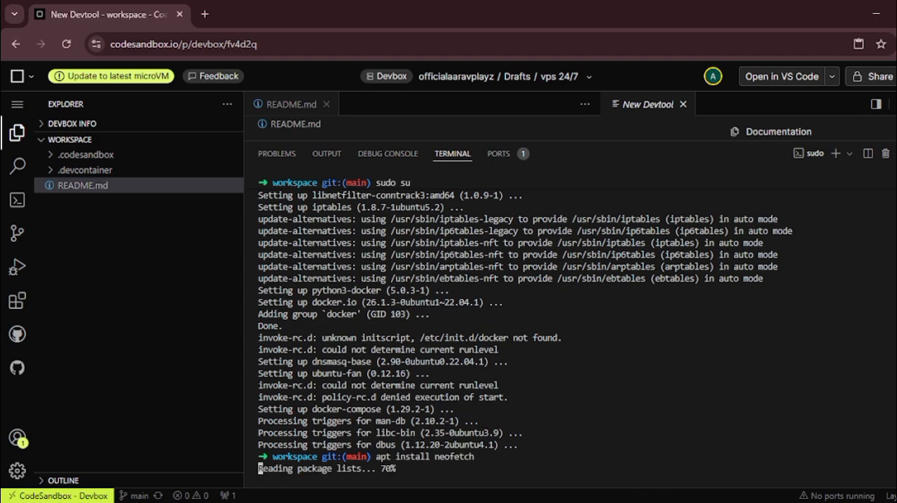
{"action": "key", "text": "alt+Tab"}
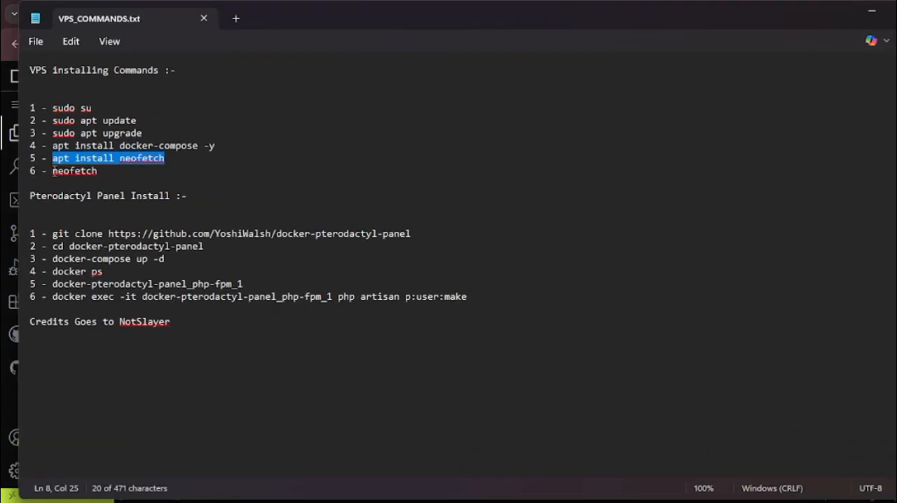
{"action": "left_click_drag", "start_coordinate": [53, 171], "coordinate": [97, 171]}
{"action": "key", "text": "ctrl+c"}
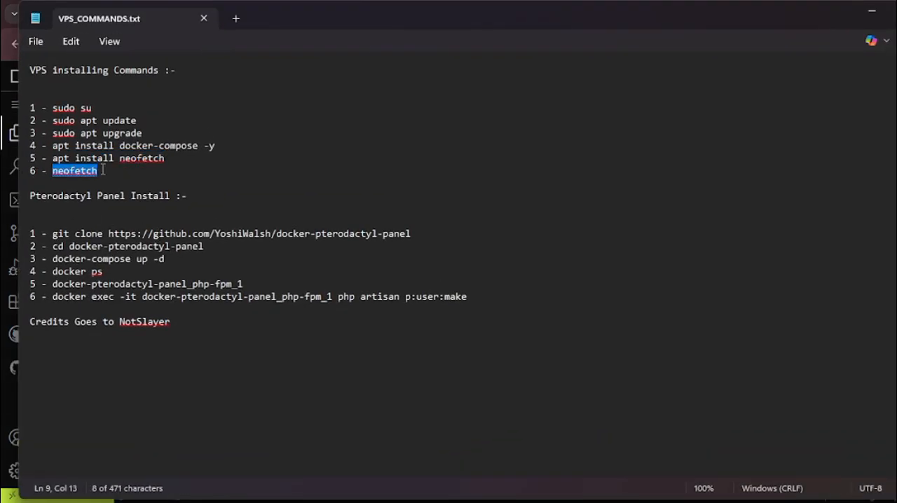
{"action": "left_click", "coordinate": [871, 11]}
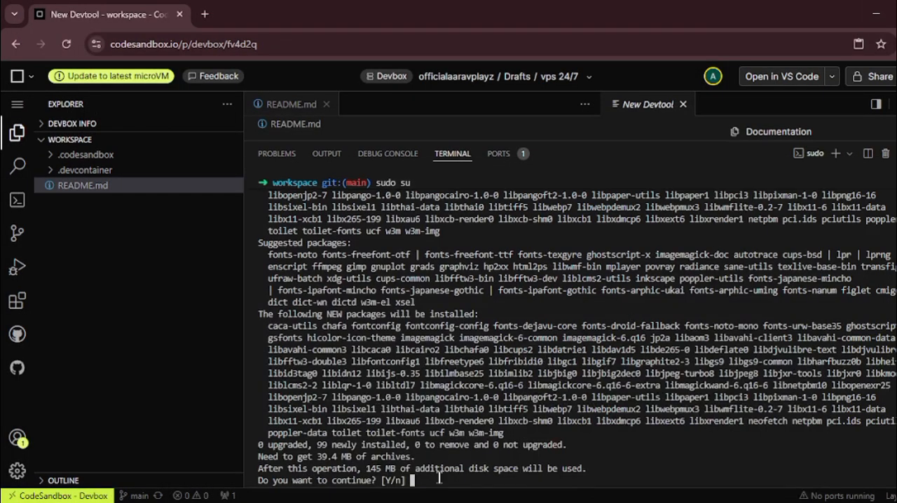
{"action": "key", "text": "Return"}
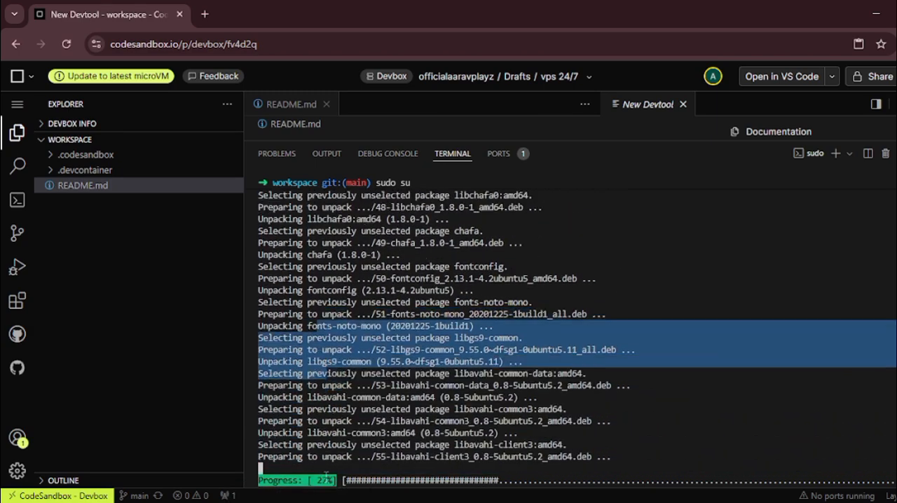
Step: Run "neofetch" in the devbox terminal once the installation finishes, and examine the CPU and memory specifications
{"action": "scroll", "coordinate": [452, 223], "scroll_direction": "up", "scroll_amount": 8}
{"action": "scroll", "coordinate": [452, 223], "scroll_direction": "down", "scroll_amount": 10}
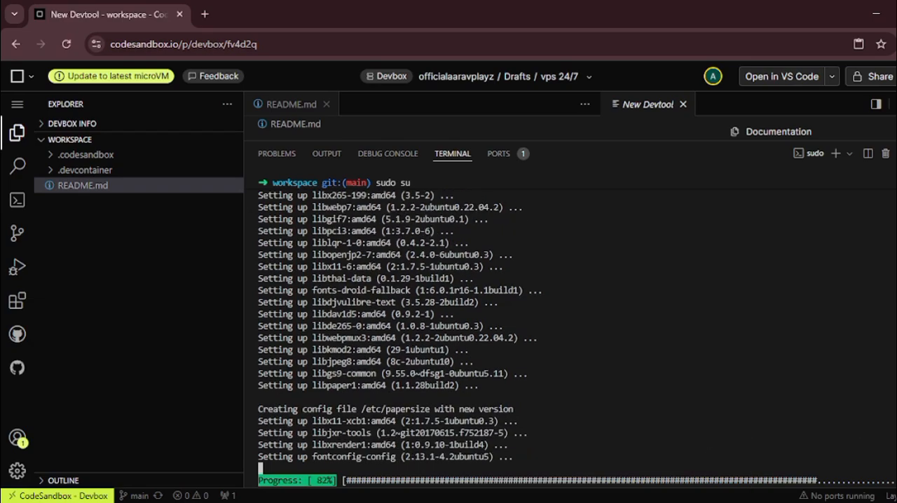
{"action": "key", "text": "alt+Tab"}
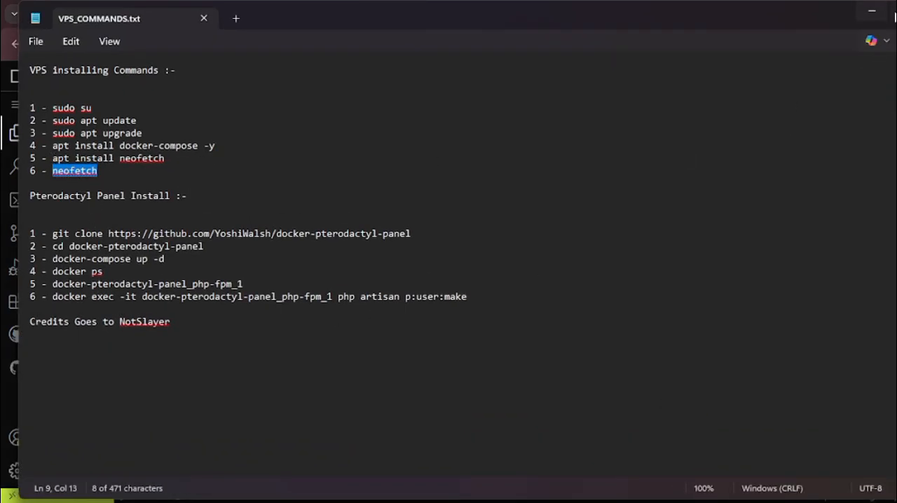
{"action": "left_click", "coordinate": [872, 11]}
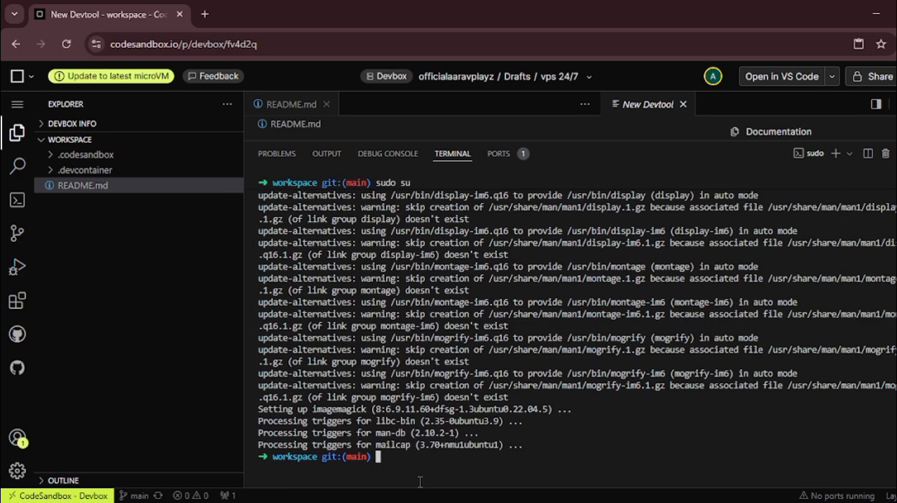
{"action": "key", "text": "ctrl+v"}
{"action": "key", "text": "Return"}
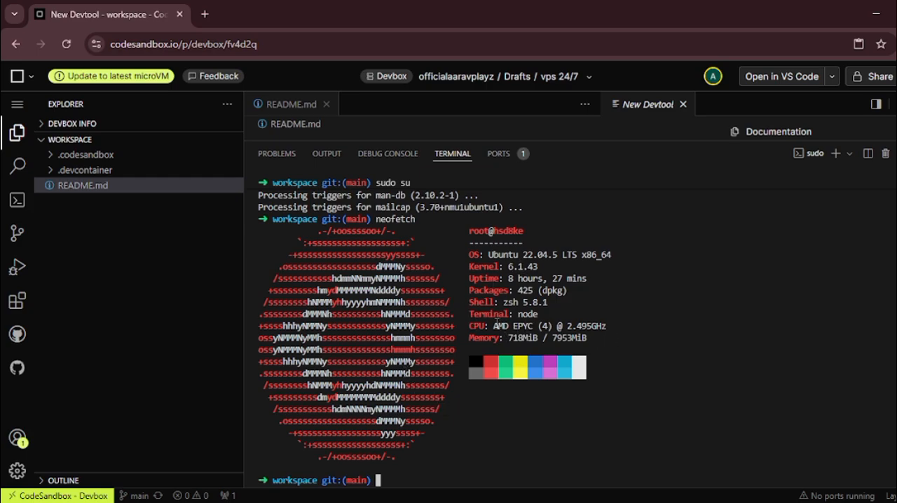
{"action": "left_click_drag", "start_coordinate": [495, 326], "coordinate": [607, 328]}
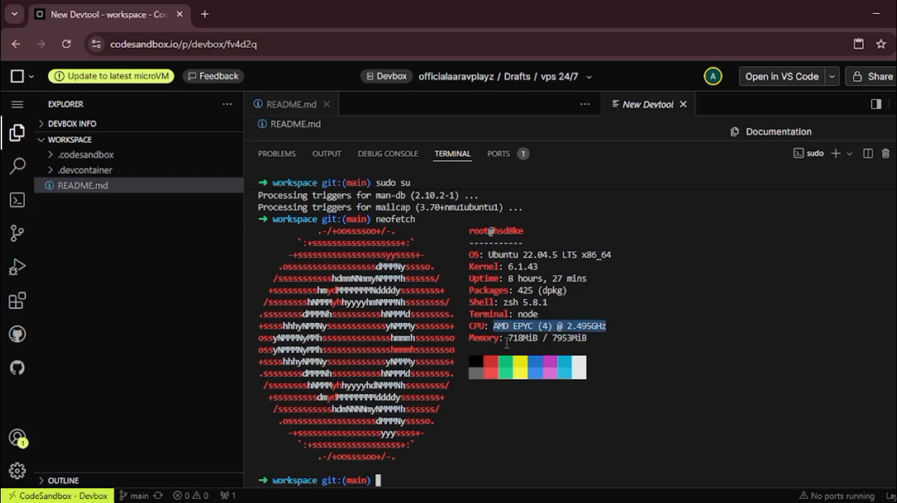
{"action": "left_click_drag", "start_coordinate": [507, 342], "coordinate": [589, 347]}
{"action": "left_click", "coordinate": [595, 349]}
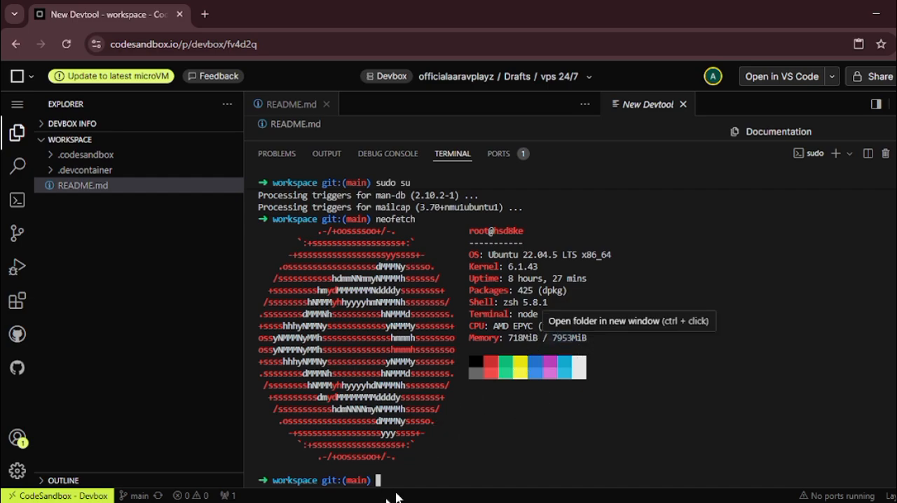
{"action": "left_click_drag", "start_coordinate": [302, 238], "coordinate": [570, 402]}
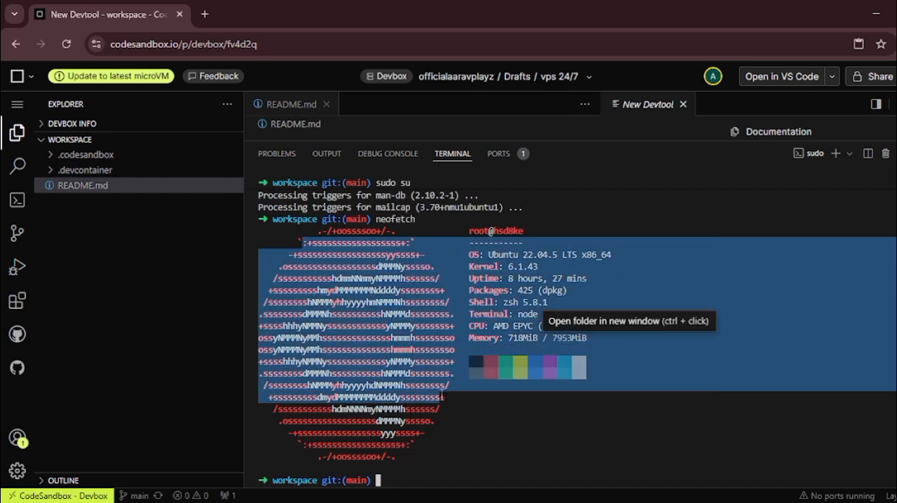
{"action": "left_click", "coordinate": [559, 429]}
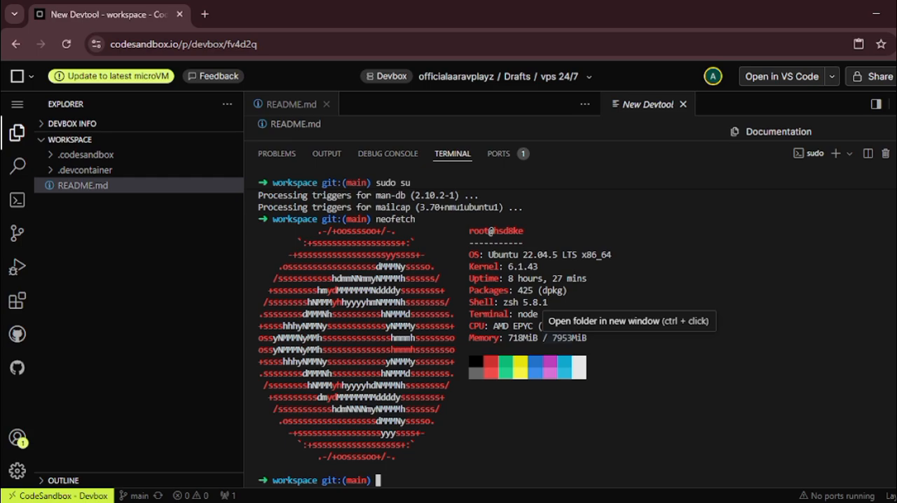
{"action": "left_click", "coordinate": [603, 502]}
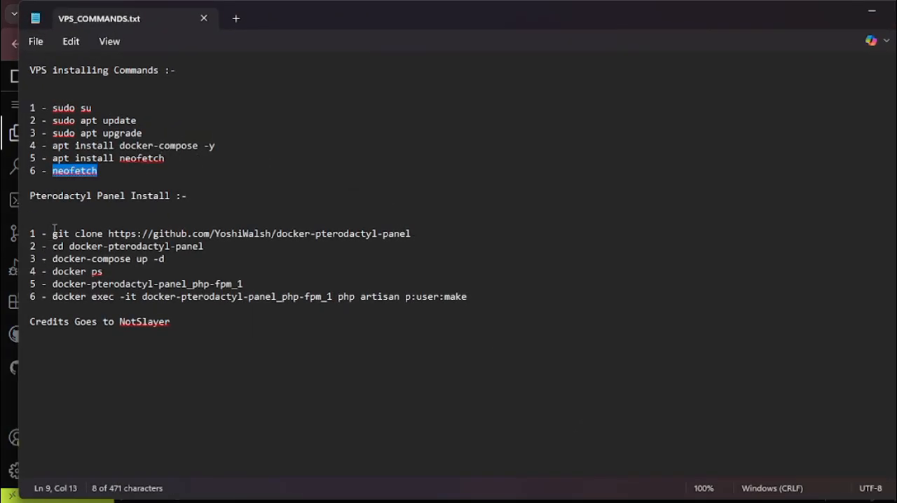
{"action": "left_click_drag", "start_coordinate": [53, 233], "coordinate": [415, 236]}
{"action": "key", "text": "ctrl+c"}
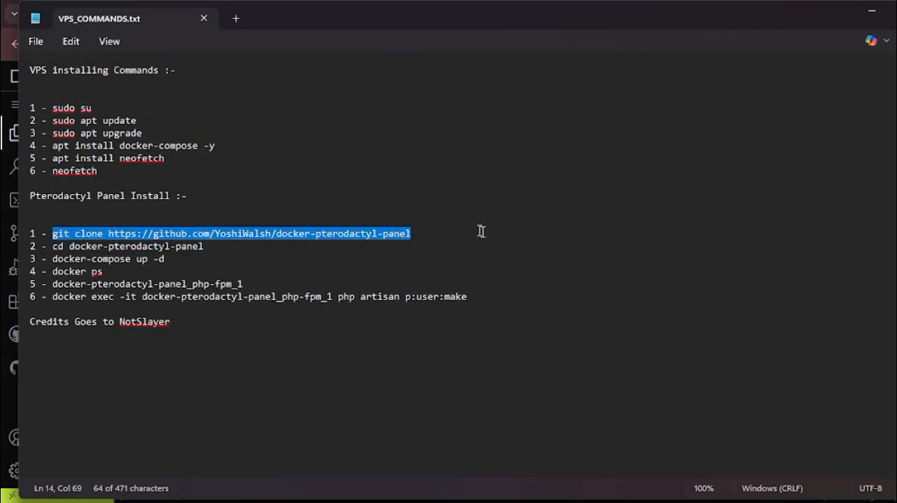
{"action": "left_click", "coordinate": [872, 12]}
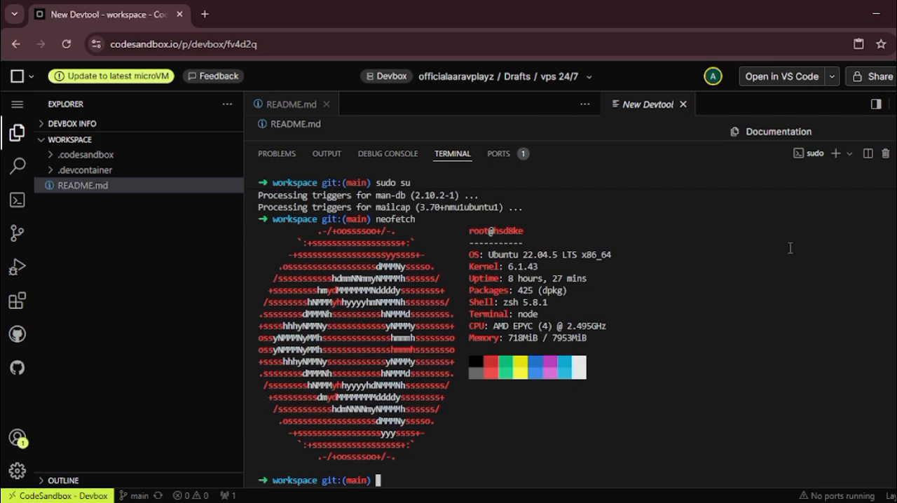
{"action": "key", "text": "ctrl+v"}
{"action": "key", "text": "Return"}
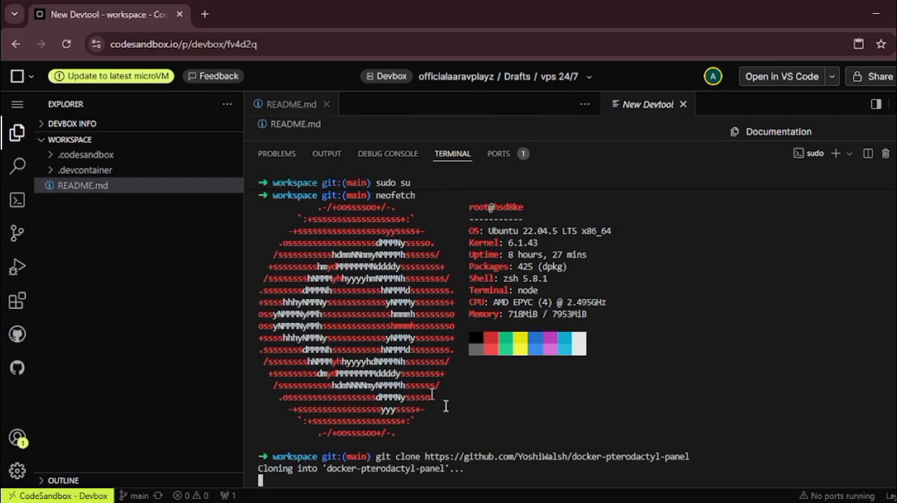
Step: Copy the "cd docker-pterodactyl-panel" command from VPS_COMMANDS.txt in Notepad and run it in full in the devbox terminal
{"action": "key", "text": "alt+Tab"}
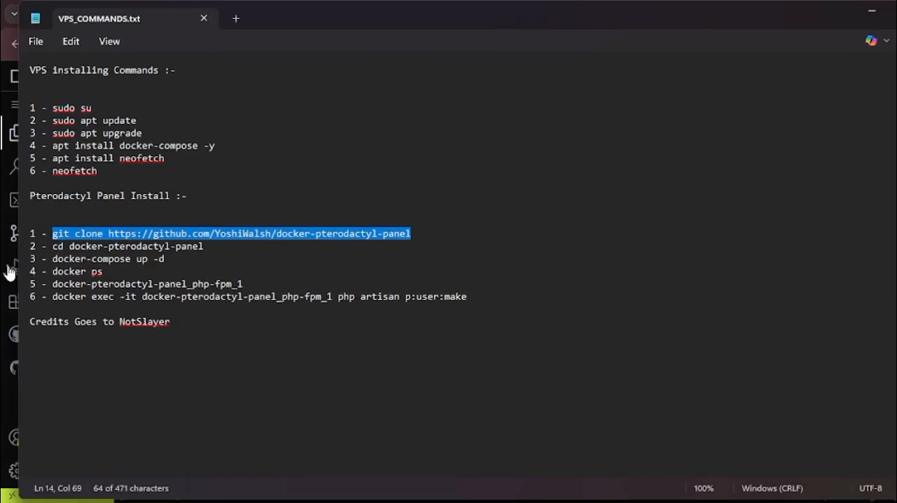
{"action": "mouse_move", "coordinate": [55, 247]}
{"action": "left_mouse_down"}
{"action": "mouse_move", "coordinate": [167, 260]}
{"action": "mouse_move", "coordinate": [218, 249]}
{"action": "left_mouse_up"}
{"action": "key", "text": "ctrl+c"}
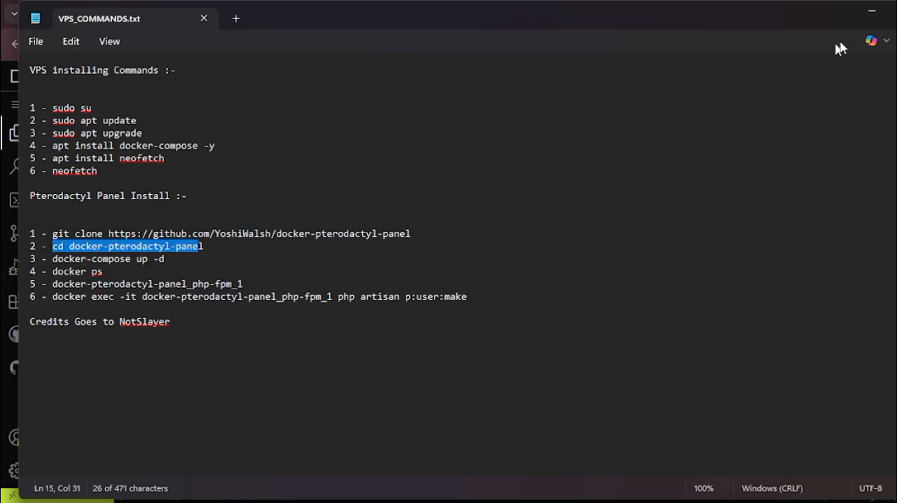
{"action": "left_click", "coordinate": [872, 12]}
{"action": "key", "text": "ctrl+v"}
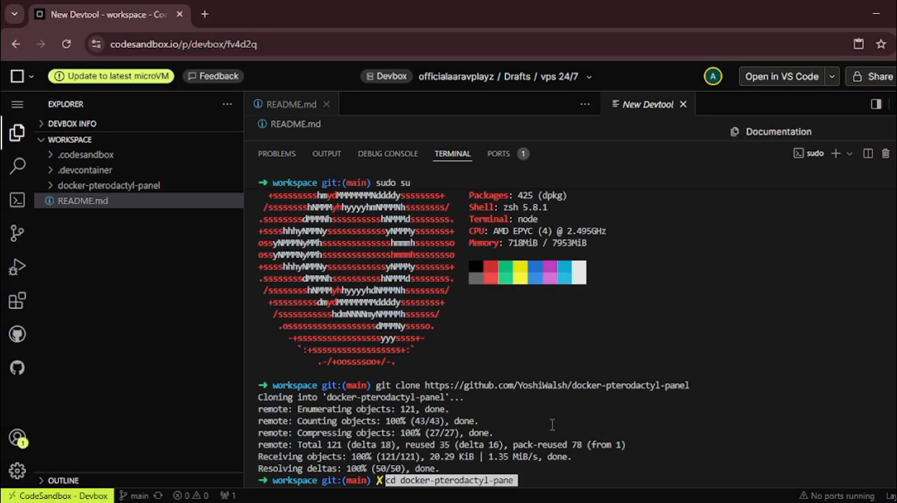
{"action": "type", "text": "l"}
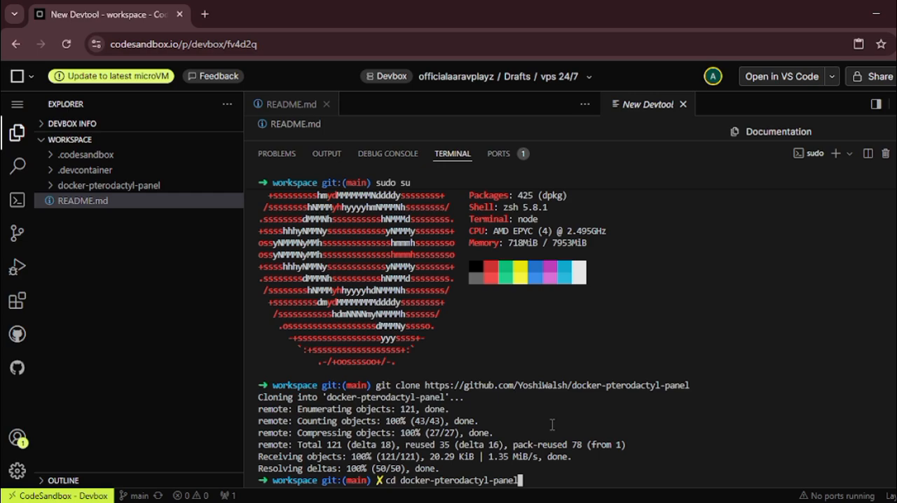
{"action": "key", "text": "Return"}
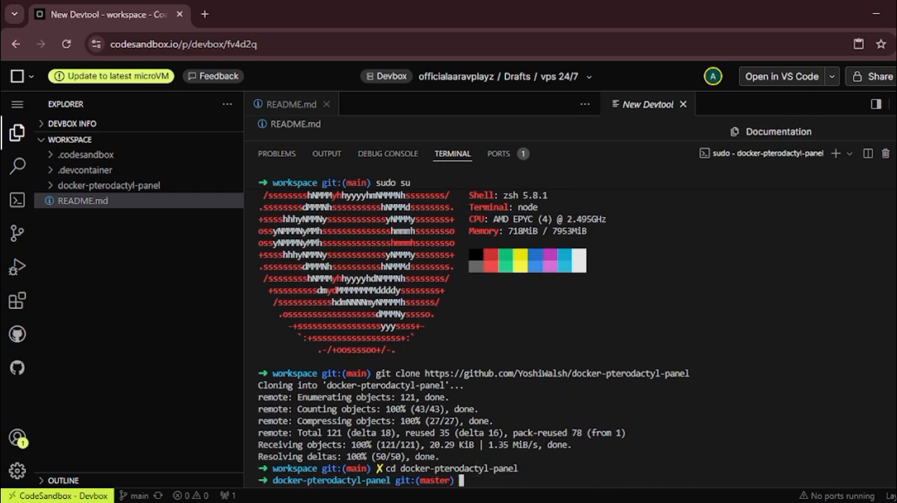
Step: Copy "docker-compose up -d" from VPS_COMMANDS.txt in Notepad and run it in the devbox terminal inside docker-pterodactyl-panel
{"action": "key", "text": "alt+Tab"}
{"action": "left_click_drag", "start_coordinate": [52, 259], "coordinate": [168, 261]}
{"action": "left_click", "coordinate": [873, 12]}
{"action": "type", "text": "docker-compose up -d"}
{"action": "key", "text": "Return"}
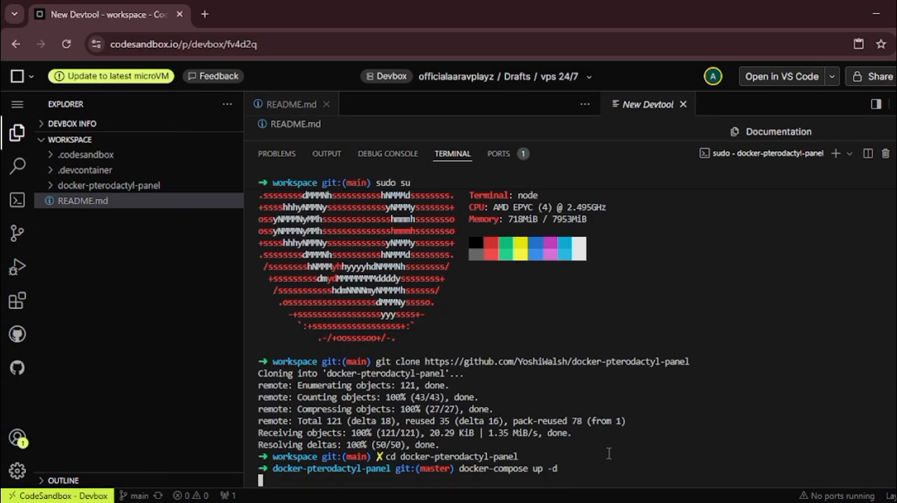
Step: Copy "docker ps" from VPS_COMMANDS.txt in Notepad, run it in the devbox terminal after the containers are created, and check their creation times
{"action": "left_click", "coordinate": [758, 502]}
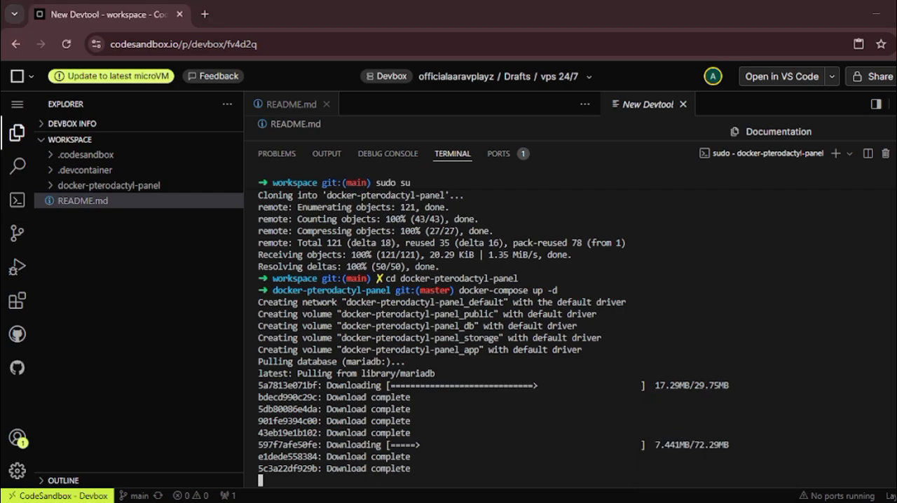
{"action": "left_click_drag", "start_coordinate": [54, 271], "coordinate": [109, 271]}
{"action": "key", "text": "ctrl+c"}
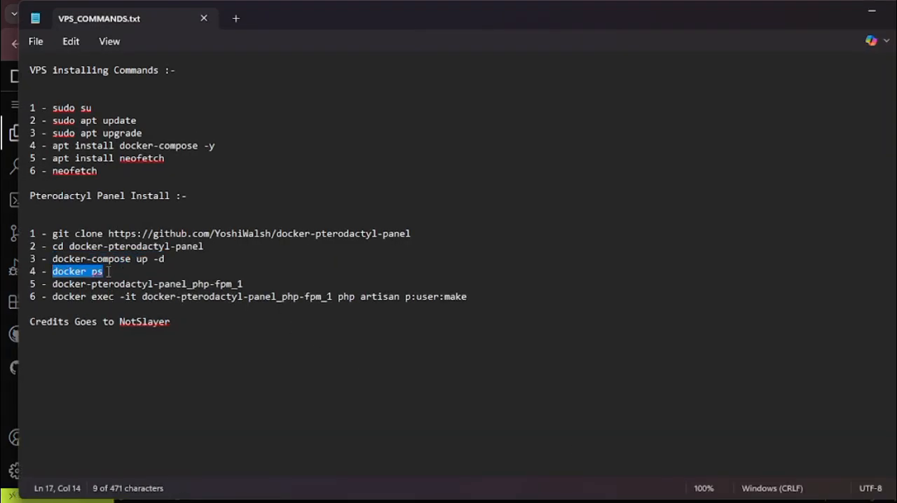
{"action": "left_click", "coordinate": [872, 11]}
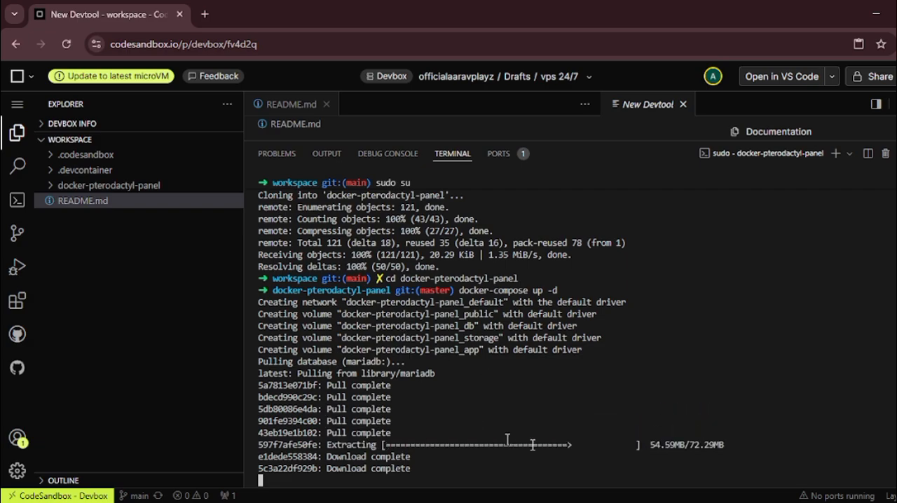
{"action": "left_click", "coordinate": [758, 502]}
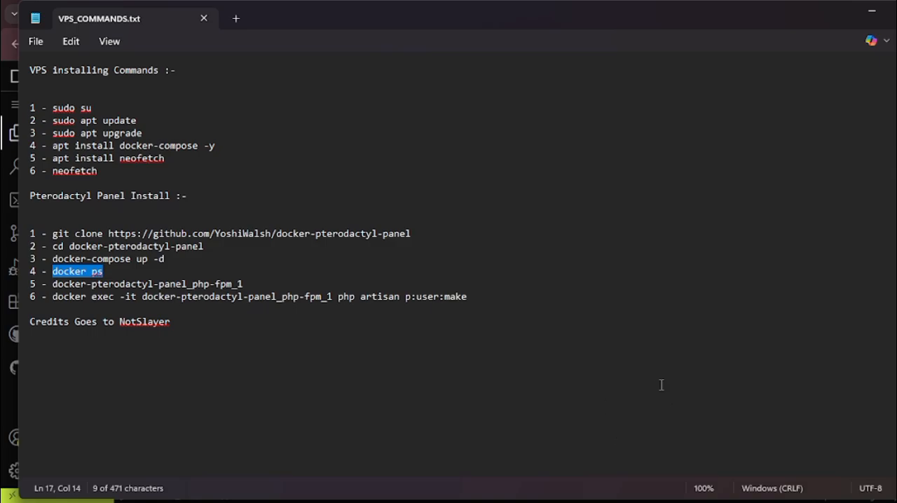
{"action": "left_click", "coordinate": [734, 502]}
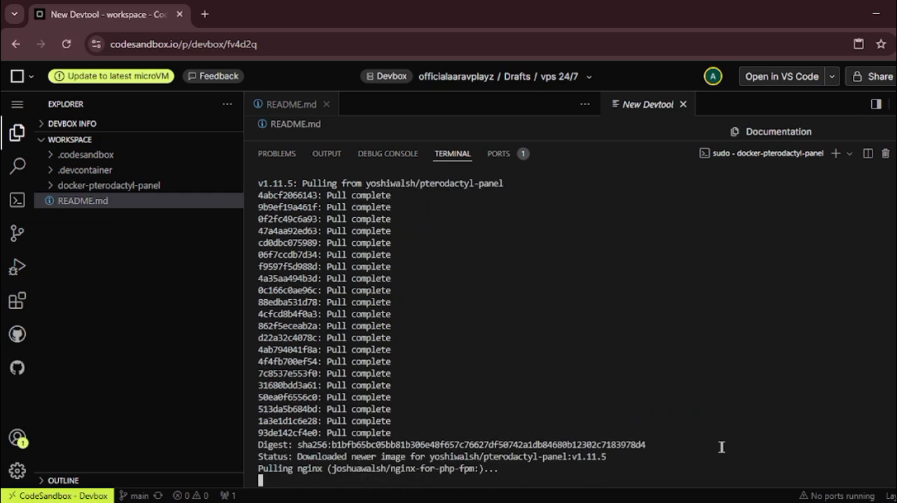
{"action": "left_click", "coordinate": [757, 502]}
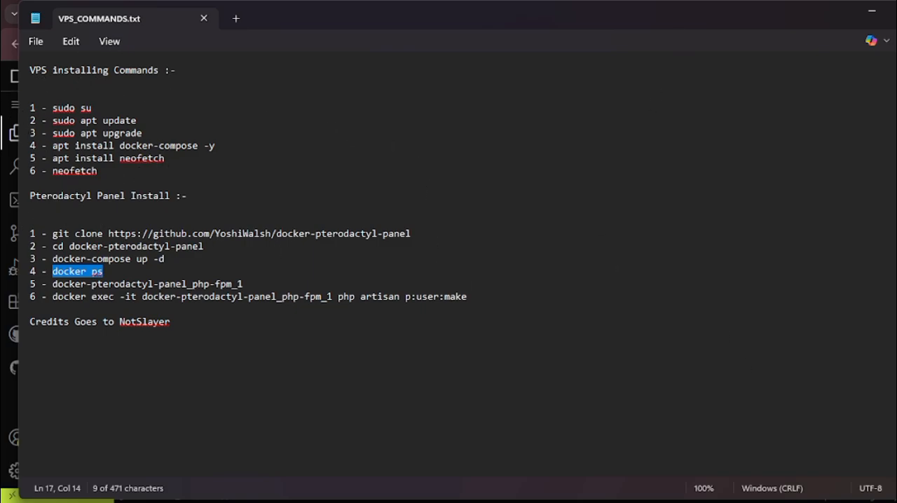
{"action": "left_click", "coordinate": [872, 10]}
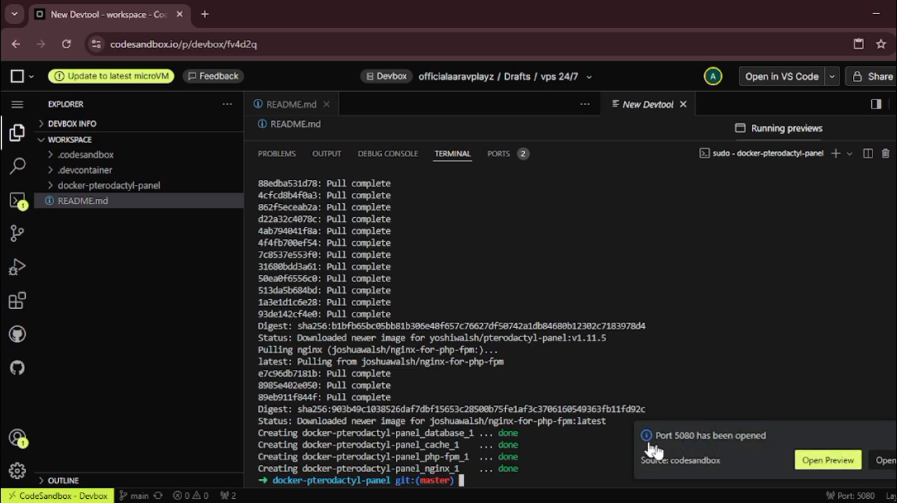
{"action": "key", "text": "ctrl+v"}
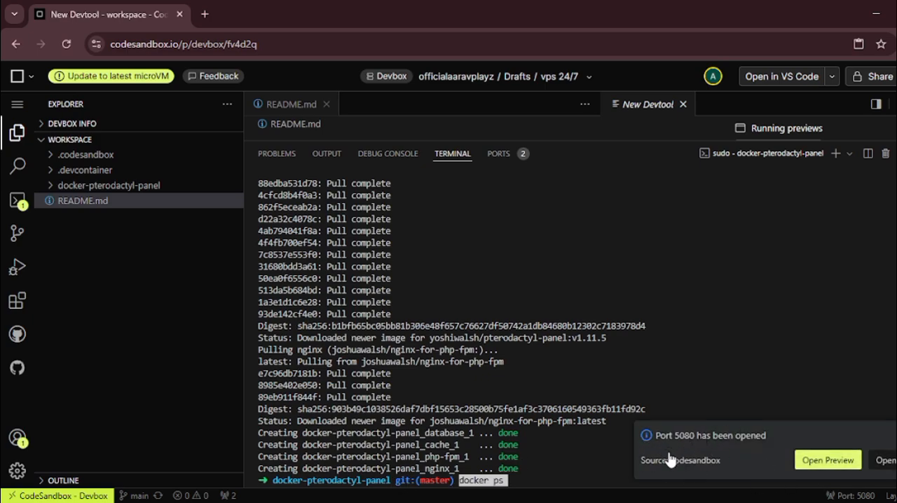
{"action": "key", "text": "Return"}
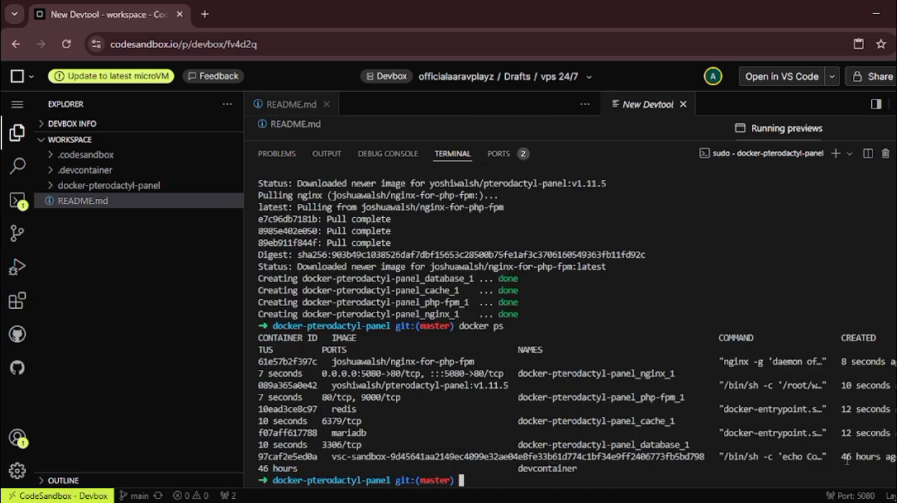
{"action": "left_click_drag", "start_coordinate": [843, 363], "coordinate": [896, 364]}
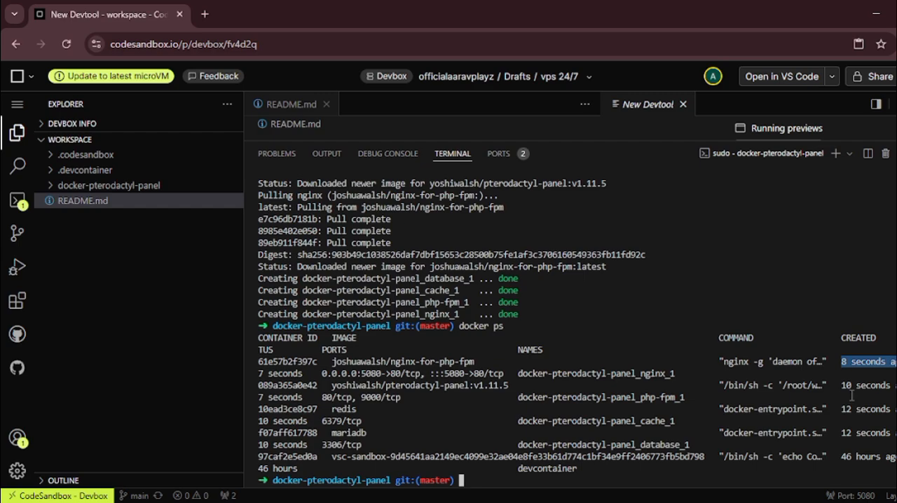
{"action": "left_click_drag", "start_coordinate": [853, 397], "coordinate": [890, 397]}
{"action": "mouse_move", "coordinate": [845, 469]}
{"action": "left_mouse_down"}
{"action": "mouse_move", "coordinate": [895, 468]}
{"action": "mouse_move", "coordinate": [832, 481]}
{"action": "left_mouse_up"}
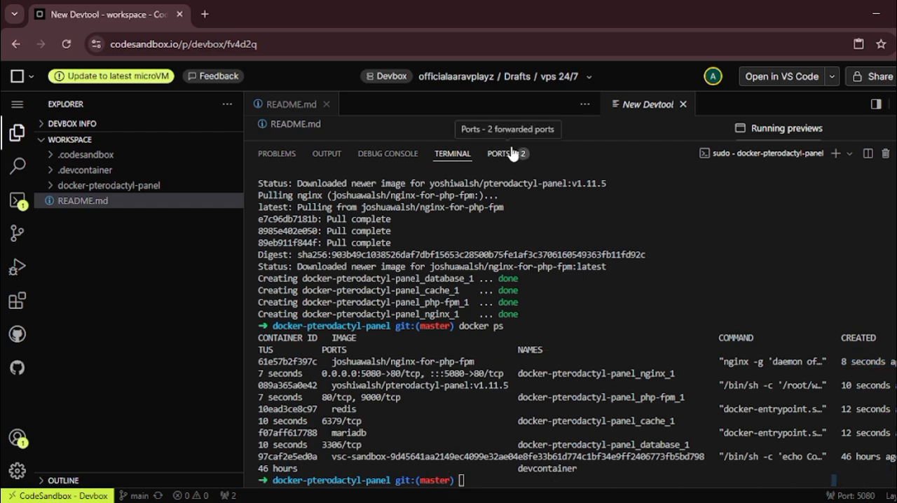
Step: Open the forwarded address of port 5080 in a new browser tab, reload the page, and return to the devbox tab
{"action": "left_click", "coordinate": [516, 153]}
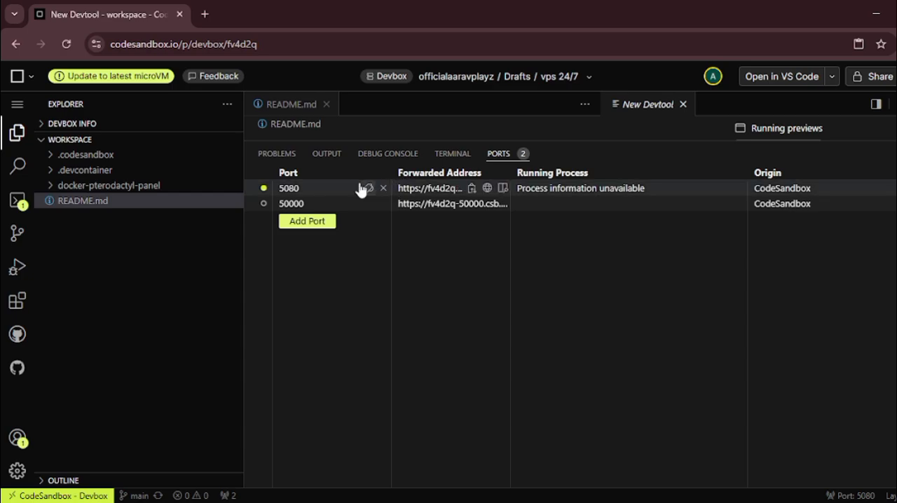
{"action": "left_click", "coordinate": [487, 189]}
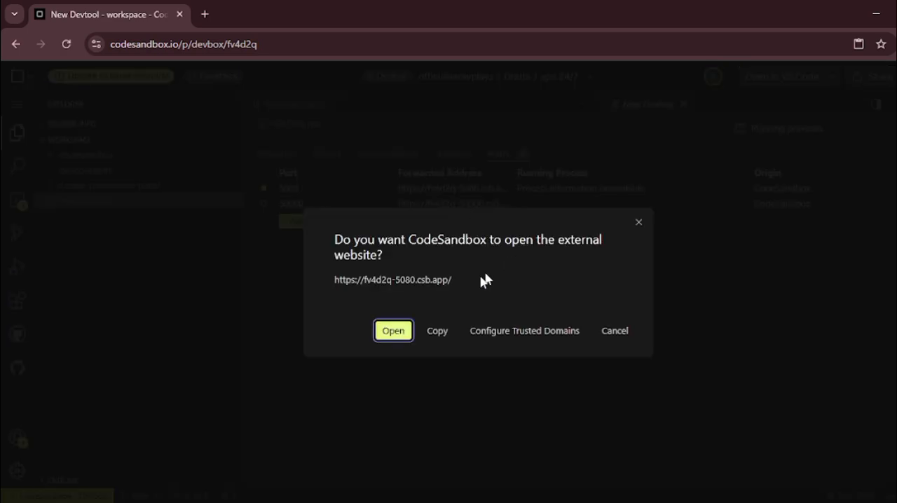
{"action": "left_click", "coordinate": [393, 331]}
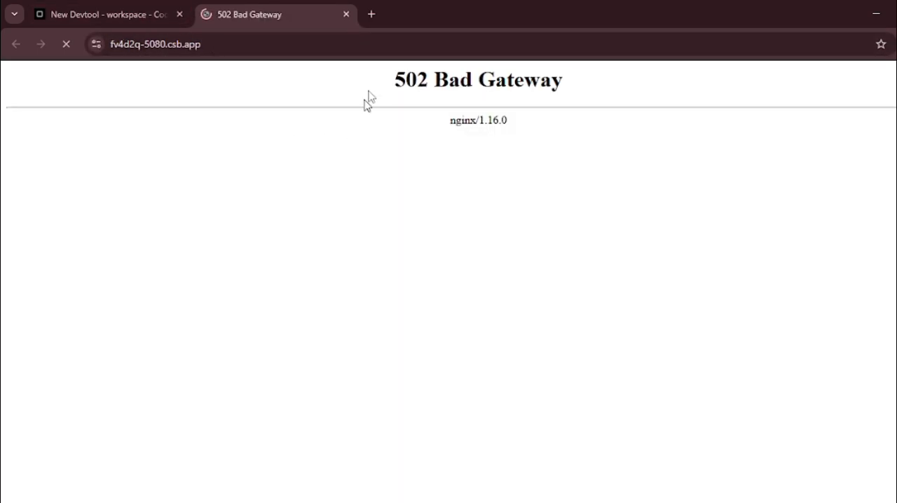
{"action": "left_click_drag", "start_coordinate": [367, 101], "coordinate": [538, 102]}
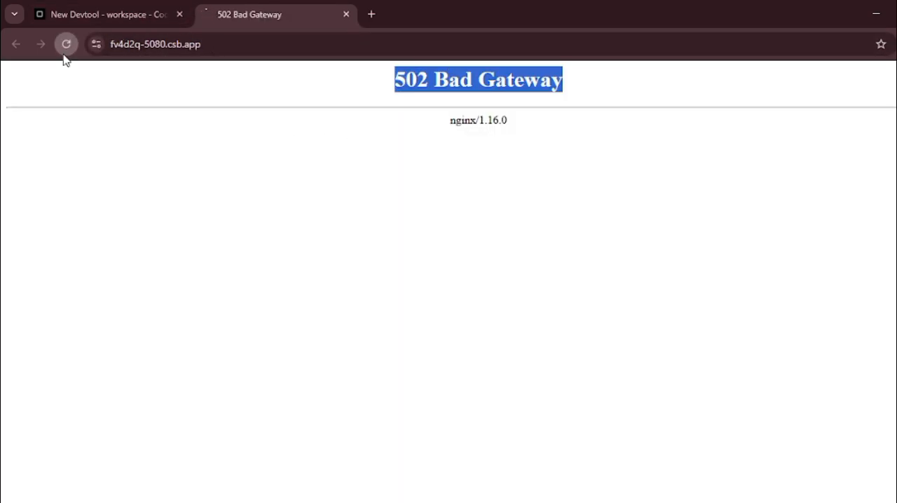
{"action": "left_click", "coordinate": [66, 44]}
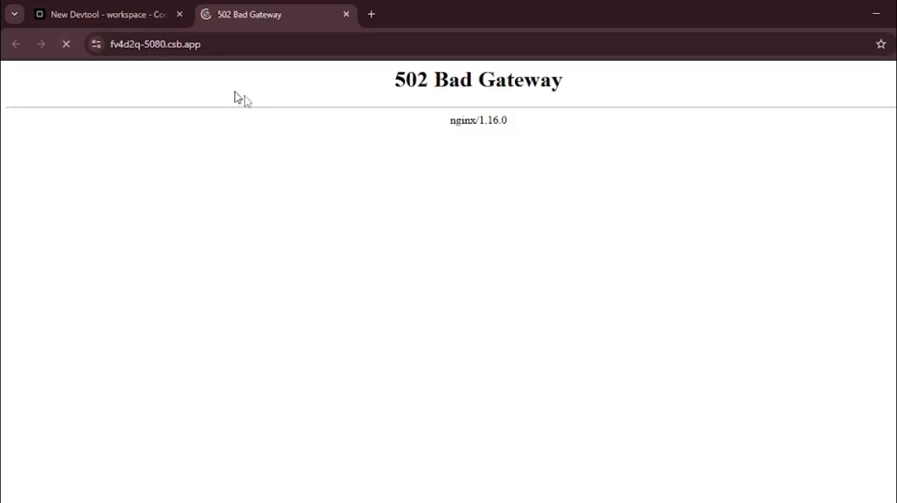
{"action": "left_click", "coordinate": [129, 13]}
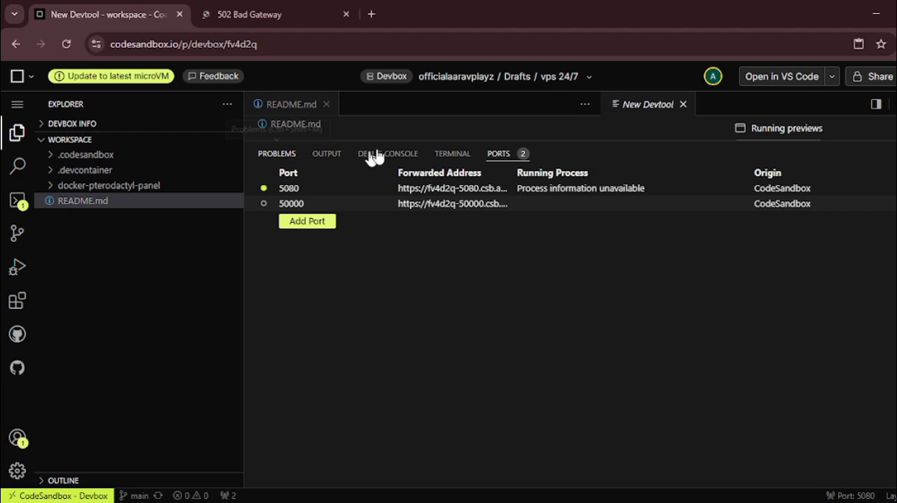
Step: Copy "docker-pterodactyl-panel_php-fpm_1" from VPS_COMMANDS.txt in Notepad and try to run it in full in the devbox terminal
{"action": "left_click", "coordinate": [452, 153]}
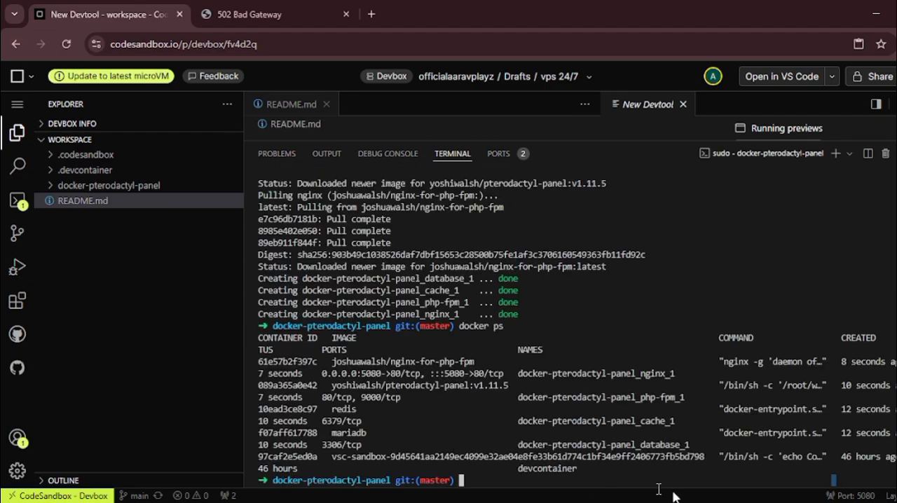
{"action": "key", "text": "alt+Tab"}
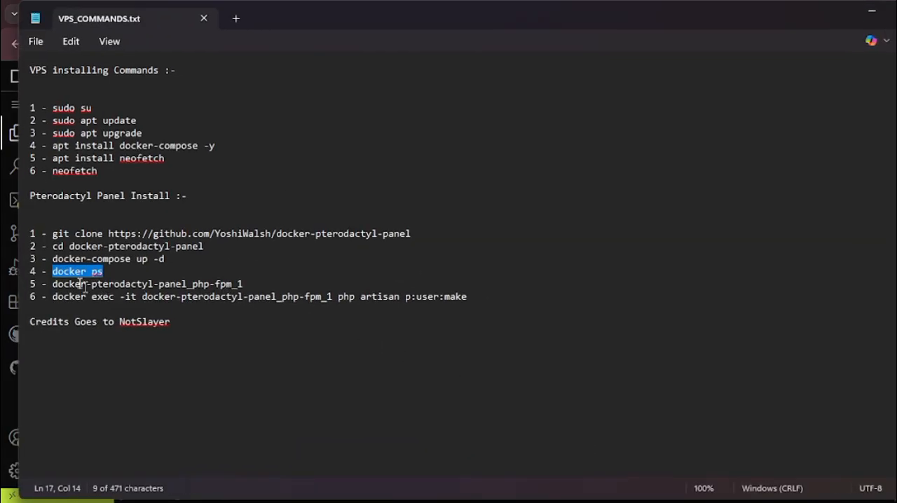
{"action": "left_click", "coordinate": [55, 283]}
{"action": "left_click_drag", "start_coordinate": [63, 283], "coordinate": [241, 284]}
{"action": "key", "text": "ctrl+c"}
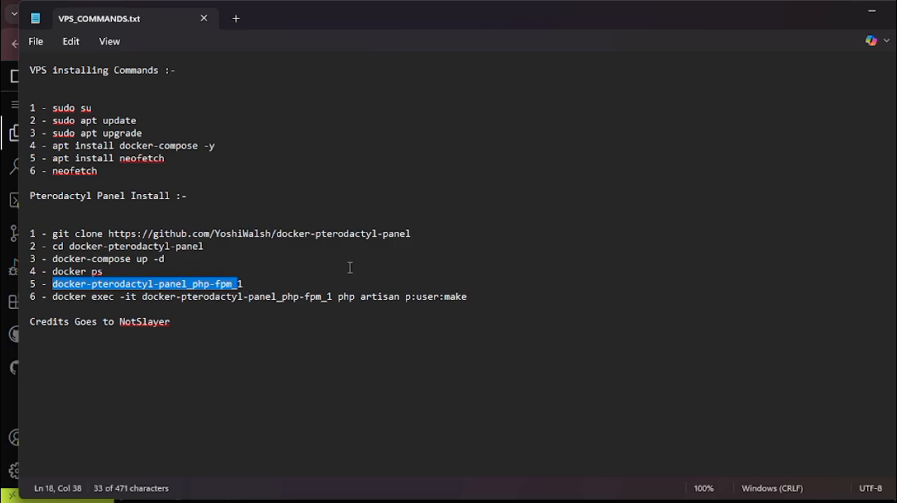
{"action": "left_click", "coordinate": [870, 14]}
{"action": "key", "text": "ctrl+v"}
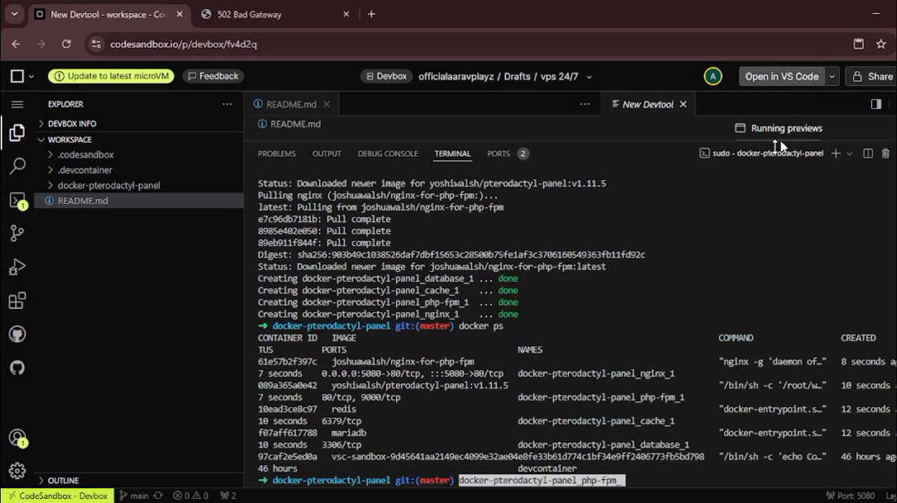
{"action": "type", "text": "1"}
{"action": "key", "text": "Return"}
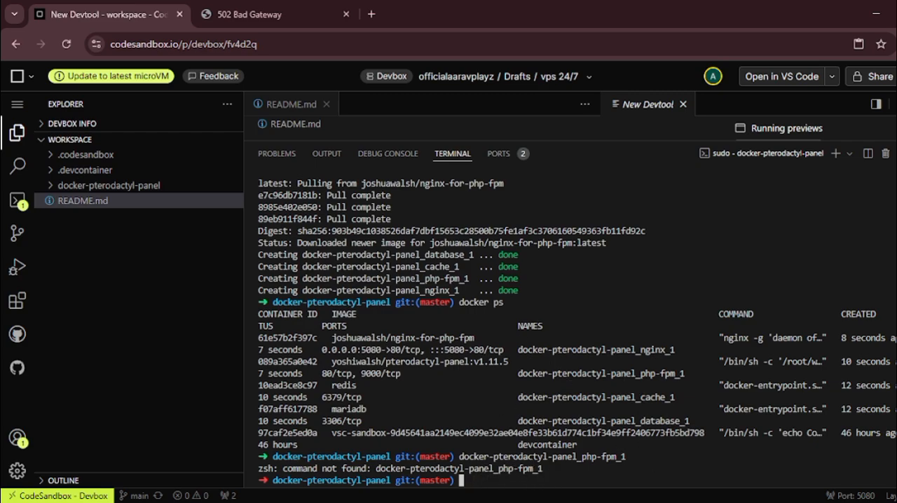
Step: Copy "docker exec -it docker-pterodactyl-panel_php-fpm_1 php artisan p:user:make" from VPS_COMMANDS.txt in Notepad and run it in the devbox terminal
{"action": "key", "text": "alt+Tab"}
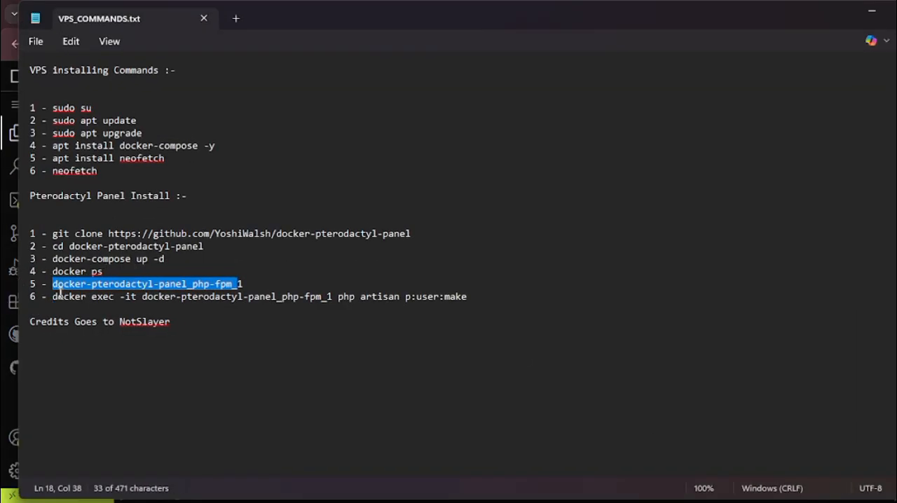
{"action": "left_click_drag", "start_coordinate": [53, 296], "coordinate": [470, 301]}
{"action": "left_click", "coordinate": [871, 10]}
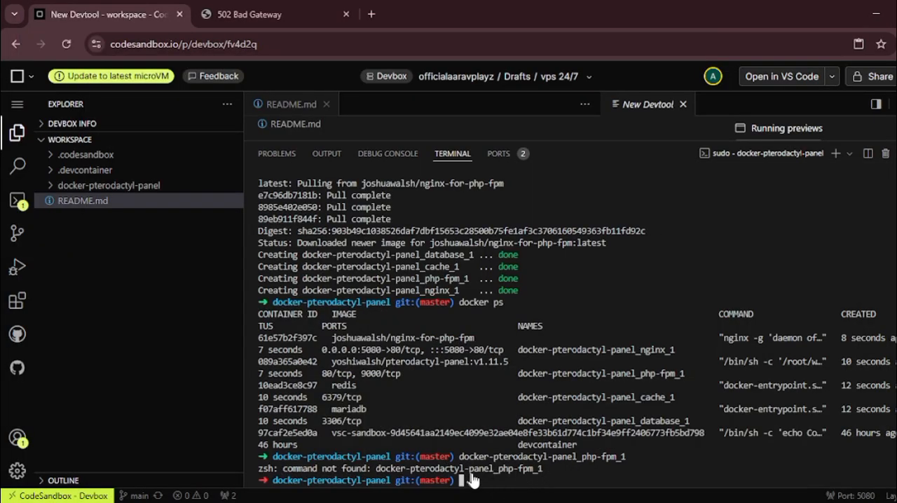
{"action": "type", "text": "docker exec -it docker-pterodactyl-panel_php-fpm_1 php artisan p:user:make"}
{"action": "key", "text": "Return"}
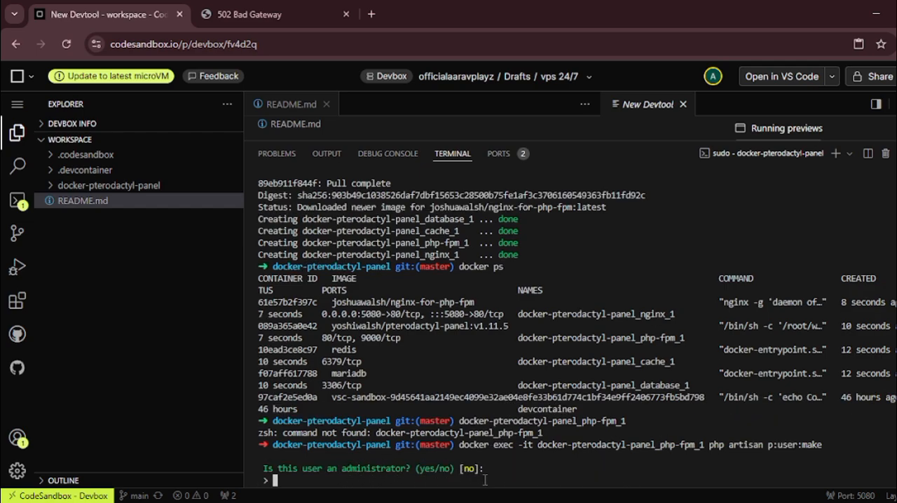
Step: Answer yes to making the new panel user an administrator and enter the user's email address
{"action": "type", "text": "yes"}
{"action": "key", "text": "Return"}
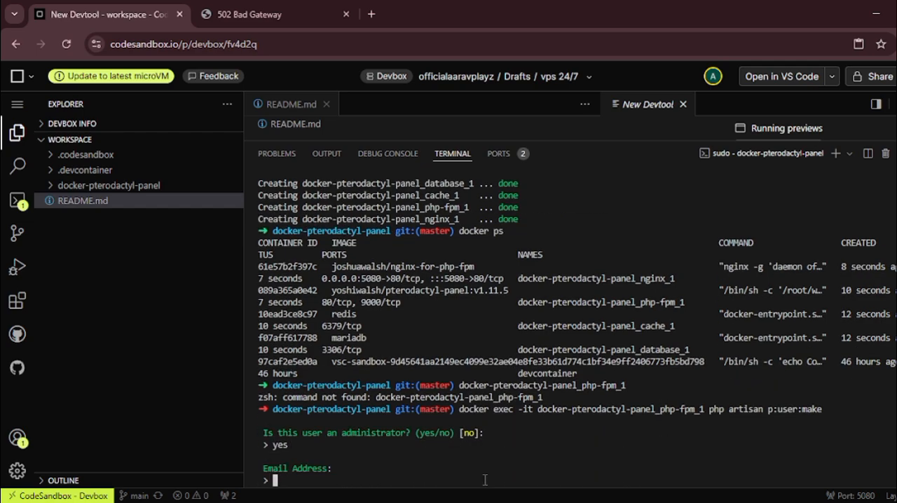
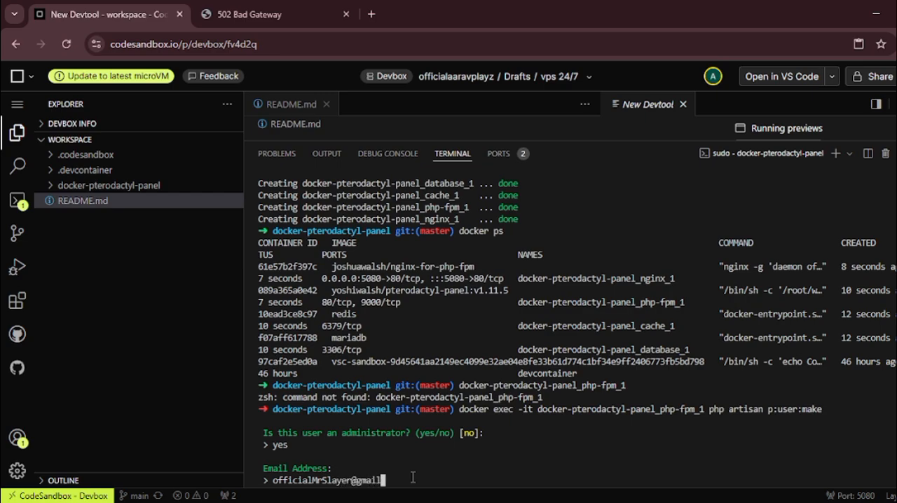
{"action": "key", "text": "Return"}
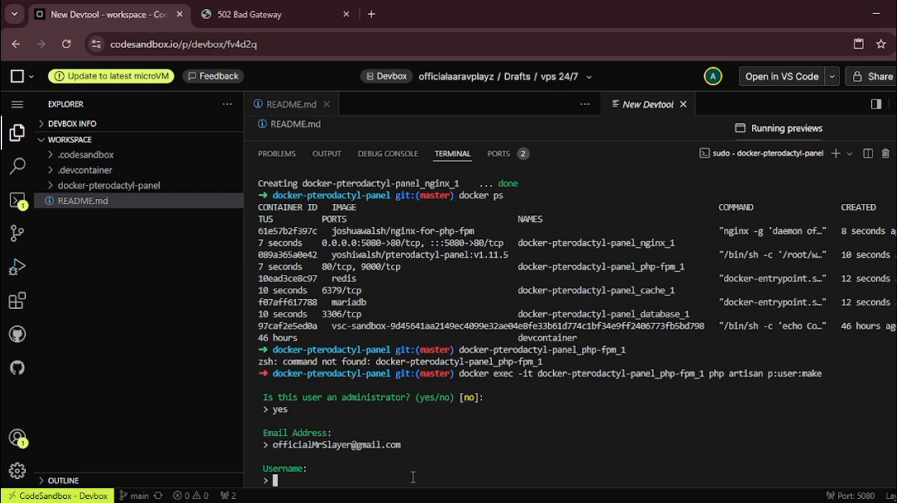
{"action": "type", "text": "MrSlayer"}
Step: Enter the new panel user's username, first name and last name in the terminal
{"action": "key", "text": "Return"}
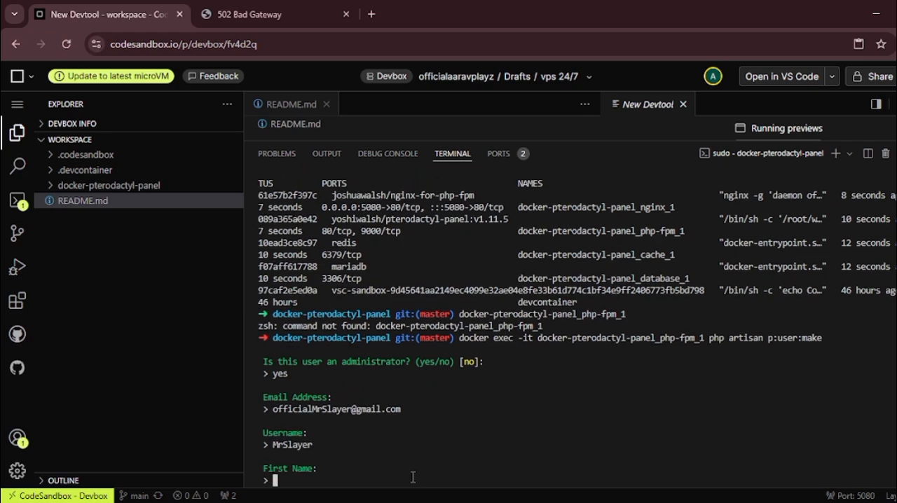
{"action": "type", "text": "SLAYER"}
{"action": "key", "text": "Return"}
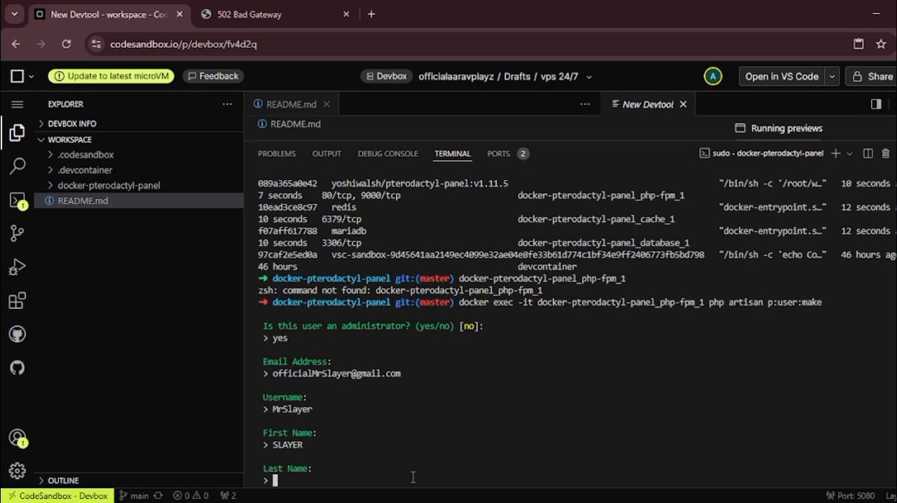
{"action": "type", "text": "Playz"}
{"action": "key", "text": "Return"}
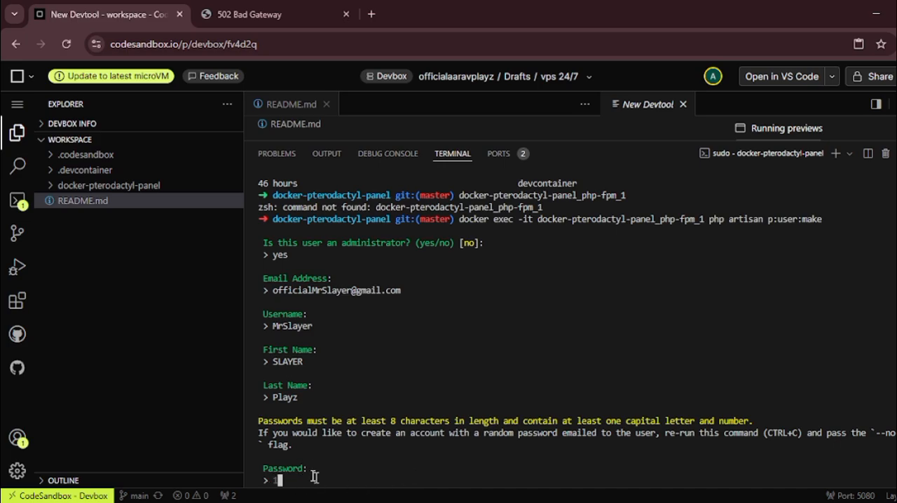
Step: Enter the new panel user's password in the terminal and submit it
{"action": "type", "text": "2"}
{"action": "key", "text": "BackSpace"}
{"action": "key", "text": "Return"}
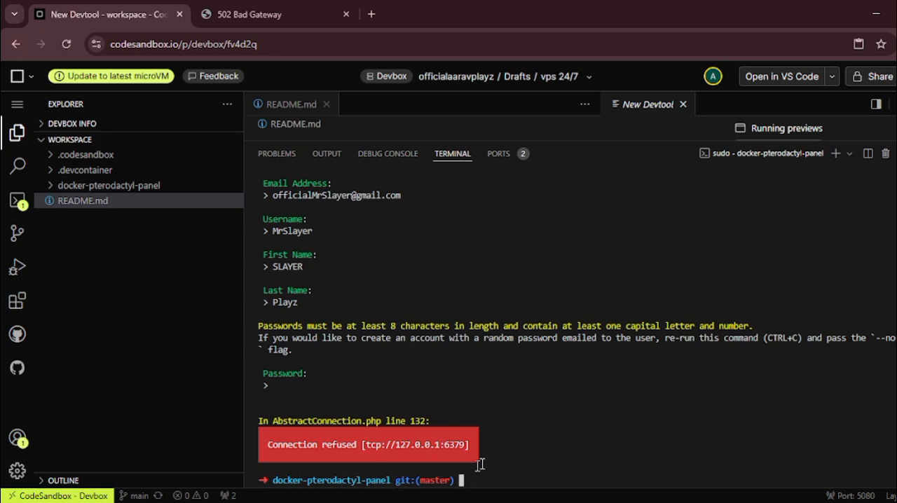
Step: Reload the port 5080 page in its browser tab and try to log in to Pterodactyl with the username and account password
{"action": "left_click", "coordinate": [227, 9]}
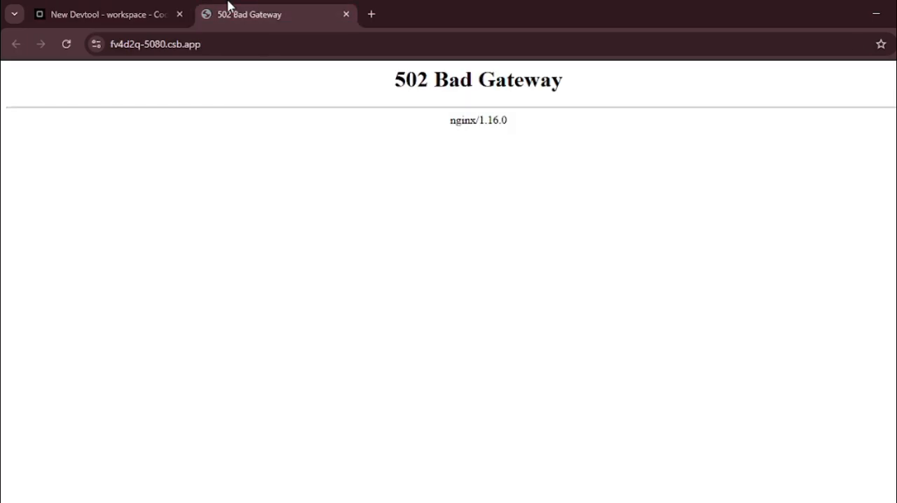
{"action": "left_click", "coordinate": [66, 45]}
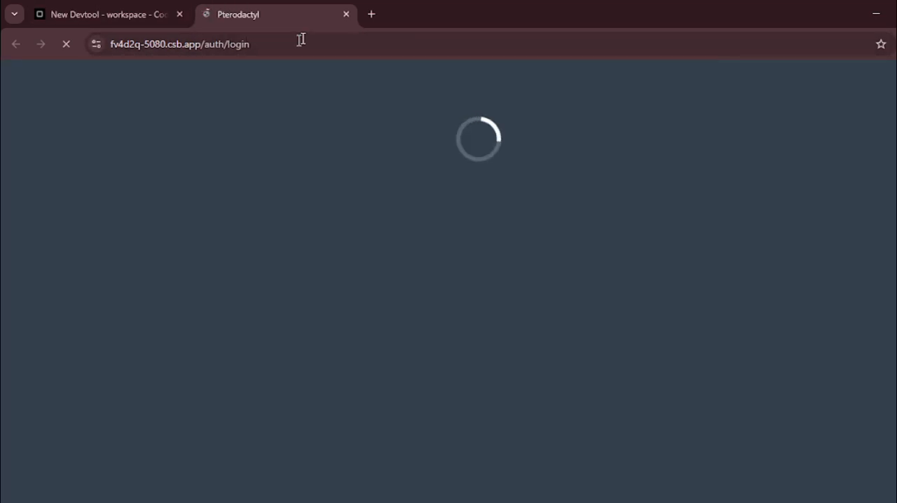
{"action": "left_click", "coordinate": [493, 279]}
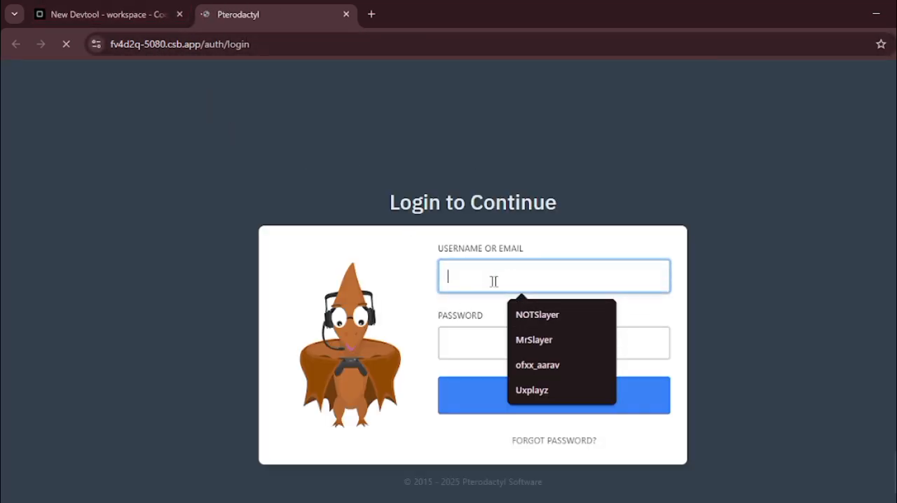
{"action": "left_click", "coordinate": [529, 340]}
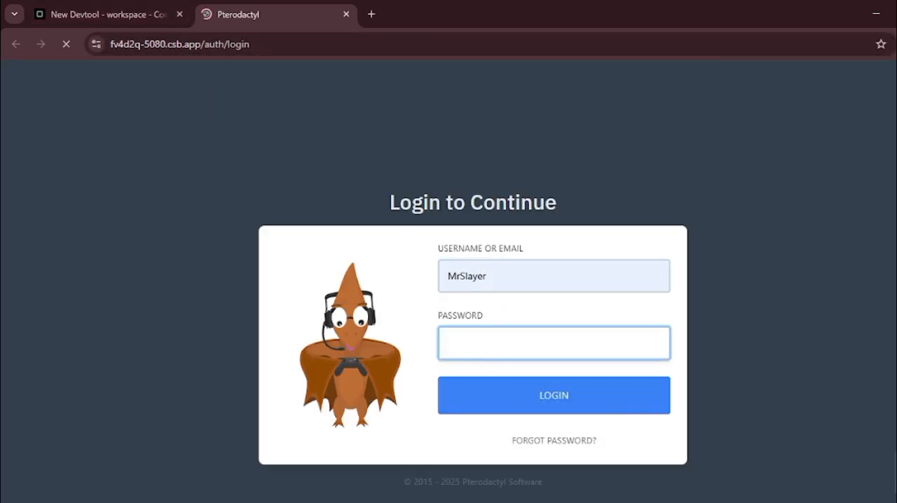
{"action": "type", "text": "••••"}
{"action": "left_click", "coordinate": [563, 387]}
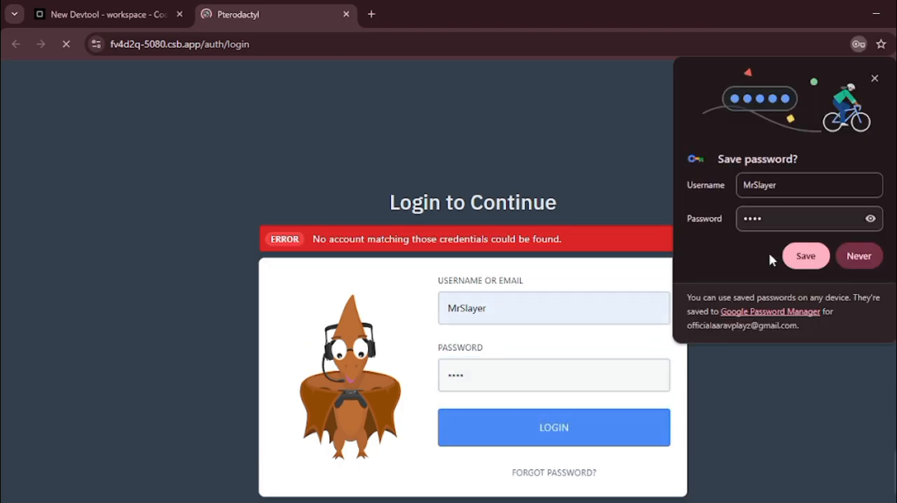
{"action": "left_click", "coordinate": [513, 315]}
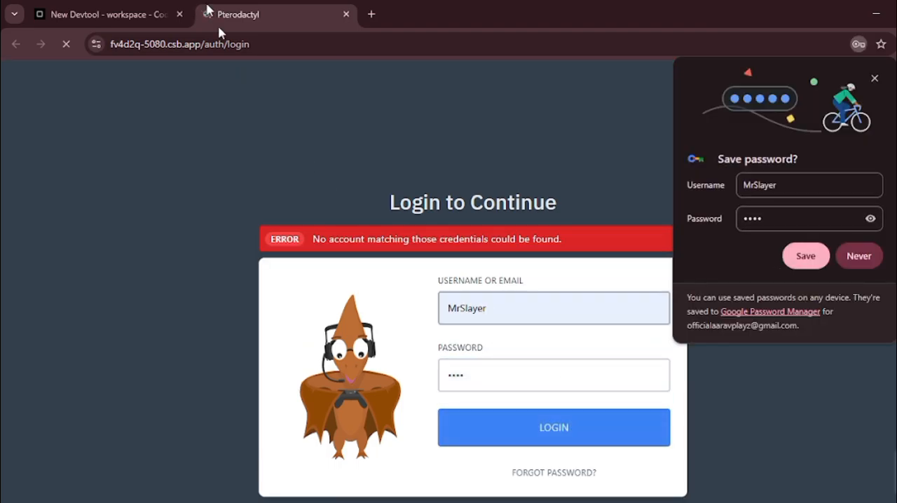
Step: Check the username and other account details entered in the devbox terminal and return to the Pterodactyl login tab
{"action": "left_click", "coordinate": [91, 9]}
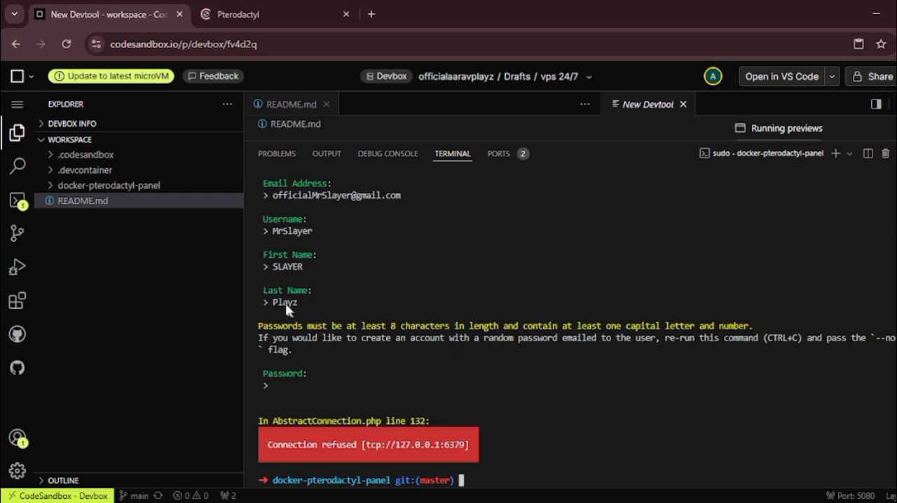
{"action": "scroll", "coordinate": [277, 230], "scroll_direction": "up", "scroll_amount": 2}
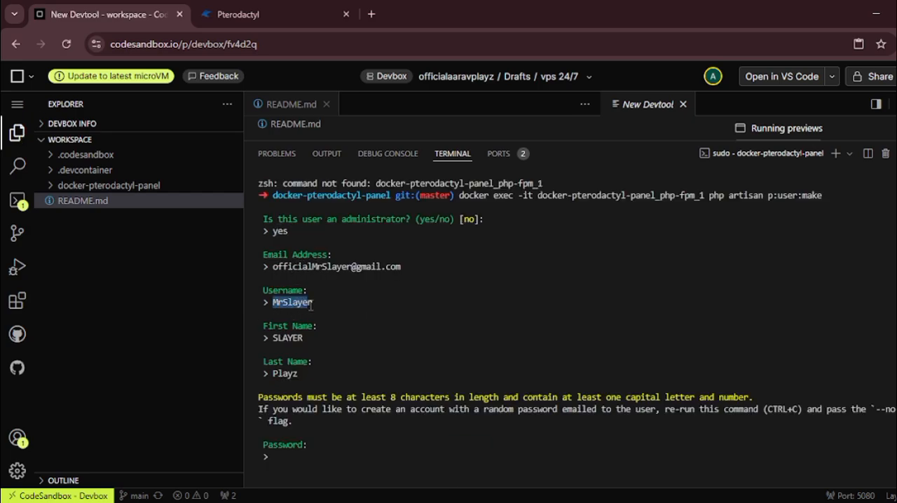
{"action": "left_click", "coordinate": [360, 299]}
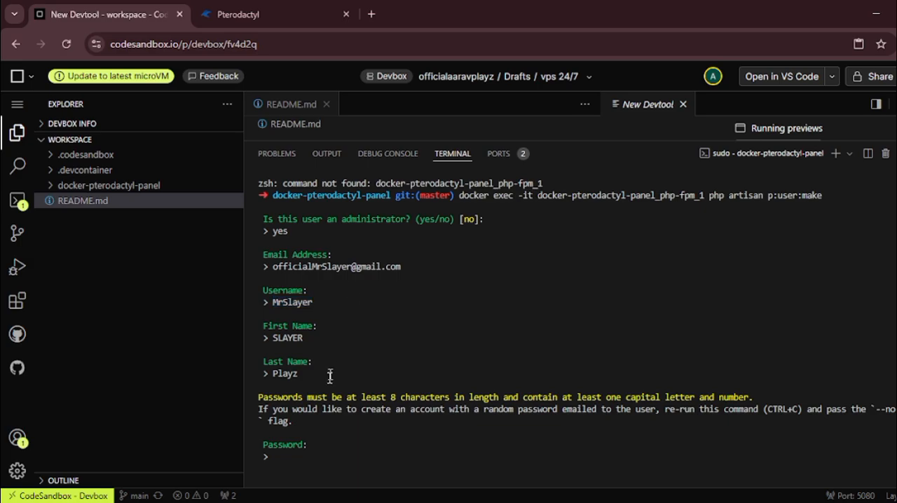
{"action": "left_click", "coordinate": [226, 13]}
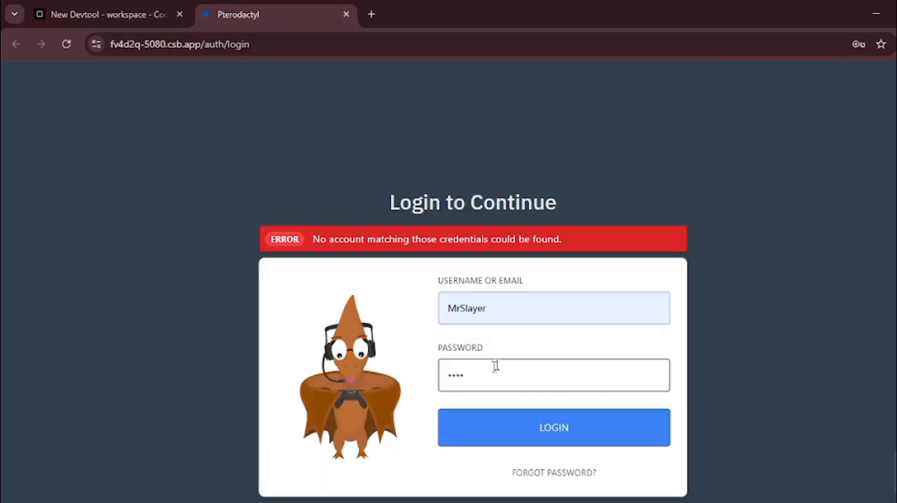
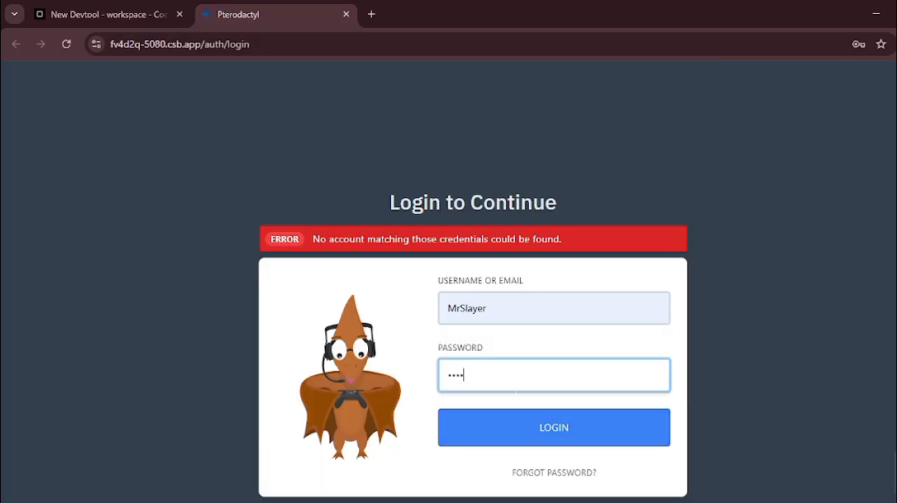
Step: Retry the Pterodactyl login after re-entering the account password
{"action": "key", "text": "ctrl+a"}
{"action": "key", "text": "BackSpace"}
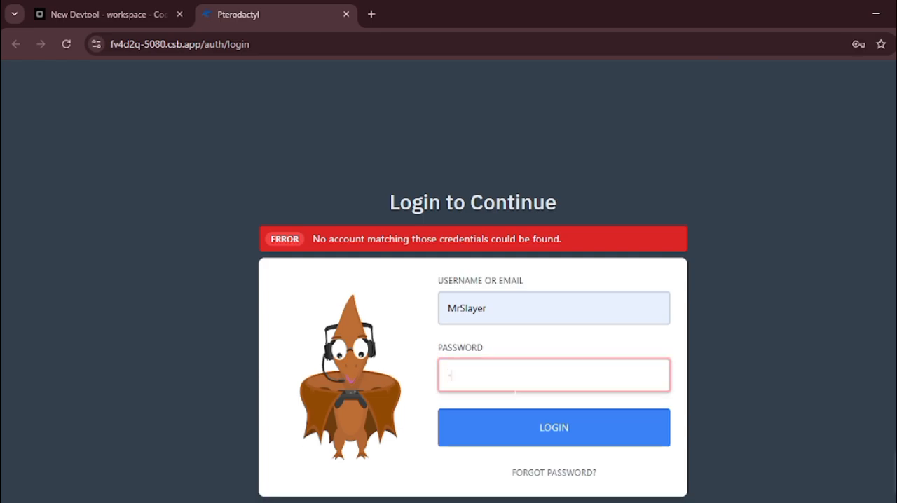
{"action": "type", "text": "12"}
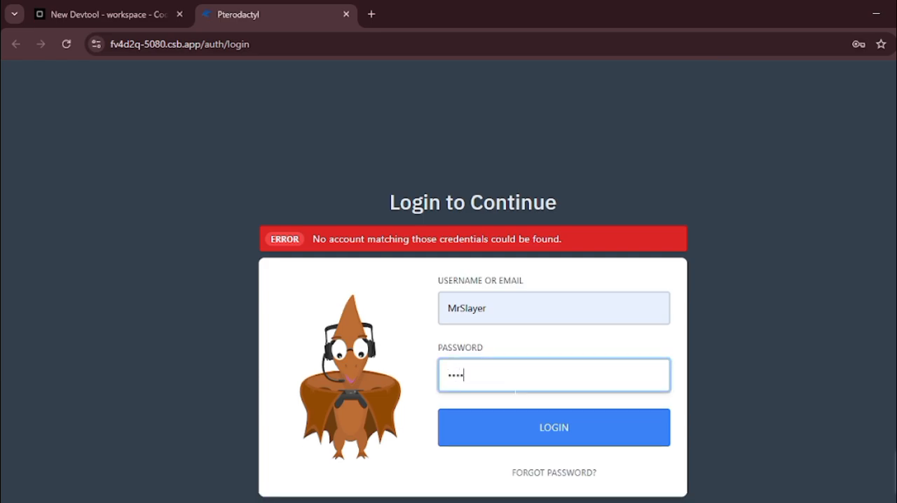
{"action": "key", "text": "Return"}
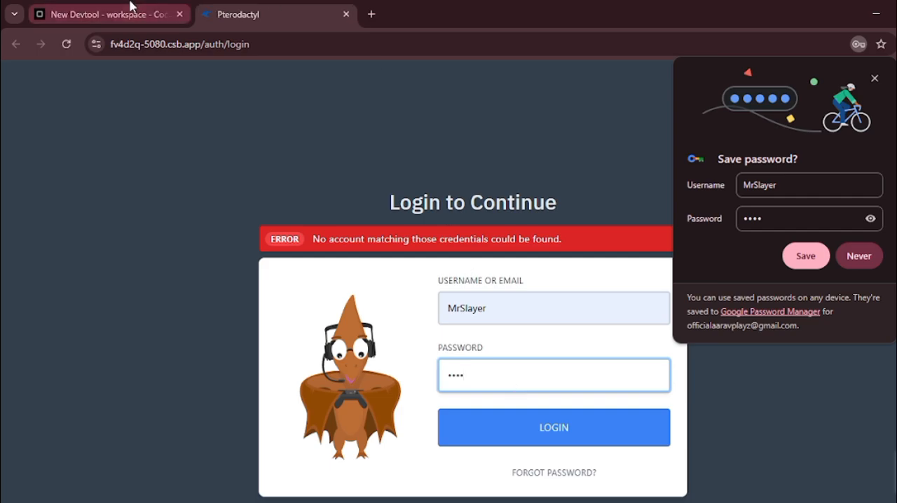
Step: Go back to the devbox terminal and review the entered account details and the output of the user creation command
{"action": "left_click", "coordinate": [130, 11]}
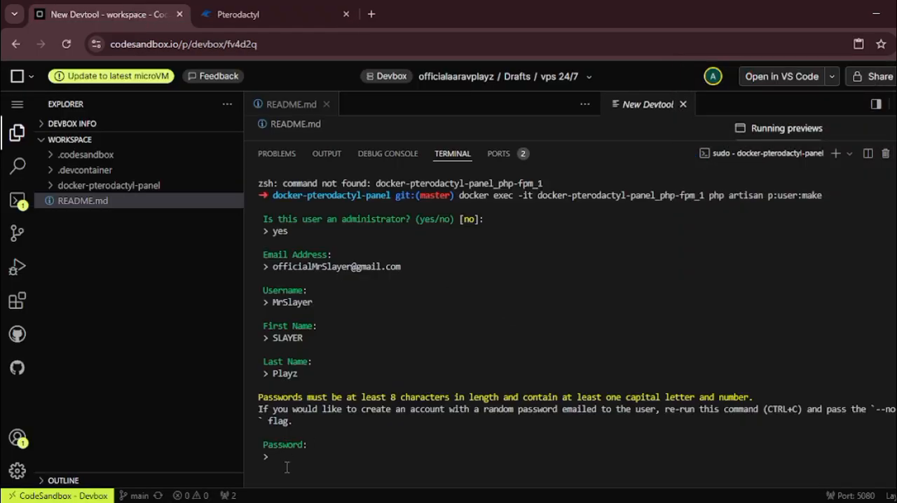
{"action": "key", "text": "Return"}
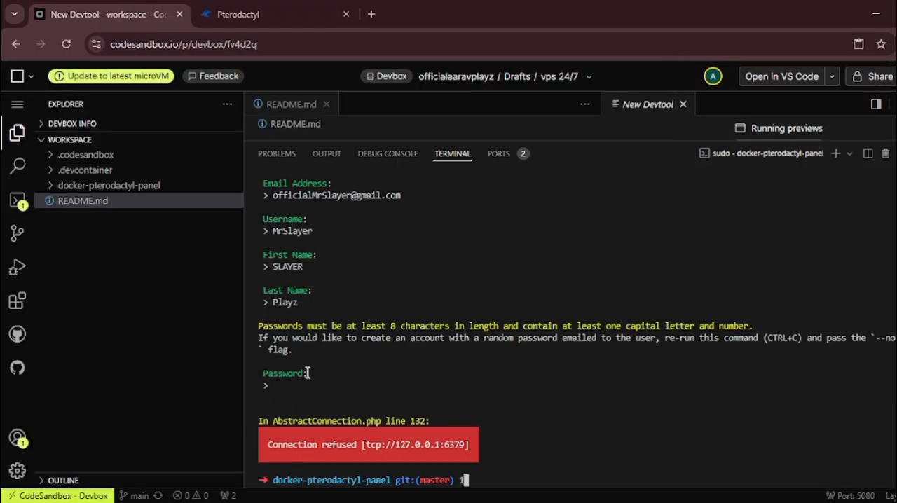
{"action": "type", "text": "112"}
{"action": "scroll", "coordinate": [341, 257], "scroll_direction": "up", "scroll_amount": 6}
{"action": "scroll", "coordinate": [526, 280], "scroll_direction": "down", "scroll_amount": 6}
Step: Rerun docker exec -it docker-pterodactyl-panel_php-fpm_1 php artisan p:user:make in the terminal and answer yes to make the user an administrator
{"action": "key", "text": "alt+Tab"}
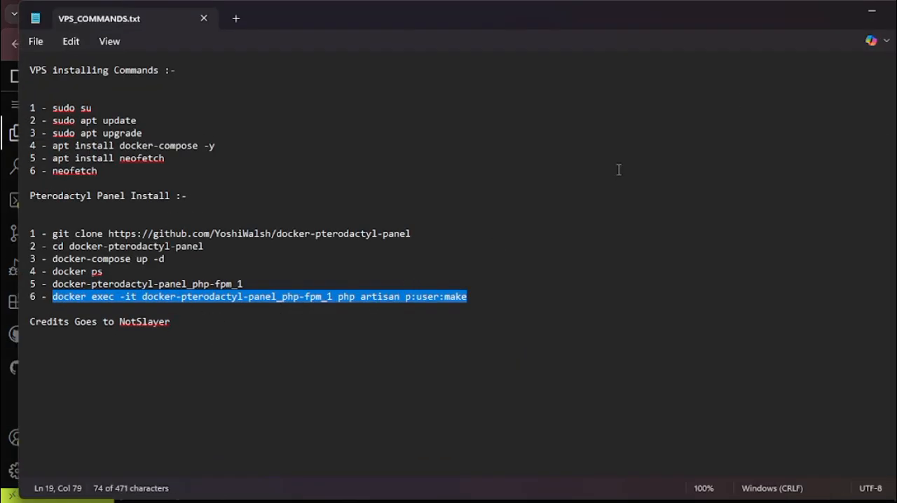
{"action": "left_click", "coordinate": [869, 17]}
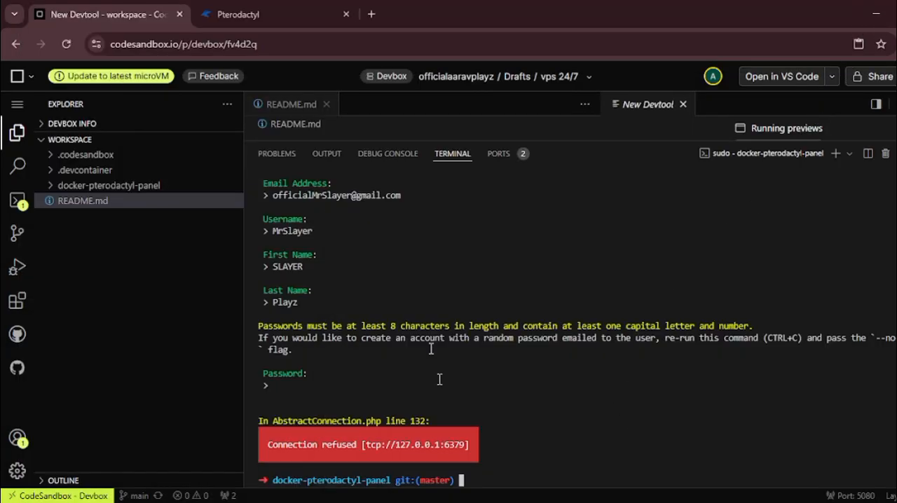
{"action": "type", "text": "docker exec -it docker-pterodactyl-panel_php-fpm_1 php artisan p:user:make"}
{"action": "key", "text": "Return"}
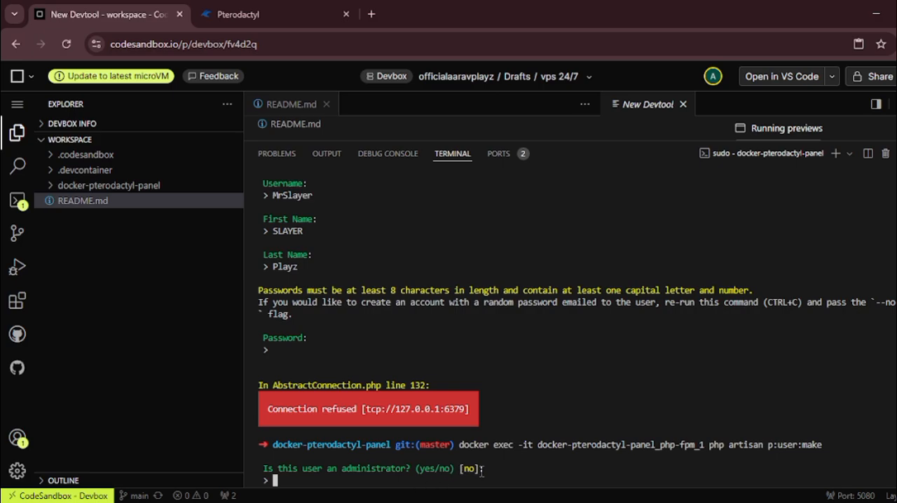
{"action": "type", "text": "yes"}
{"action": "key", "text": "Return"}
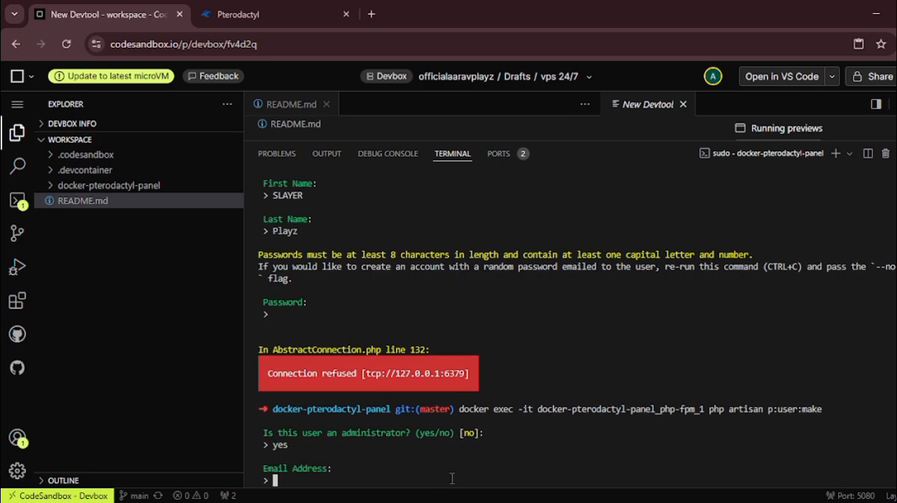
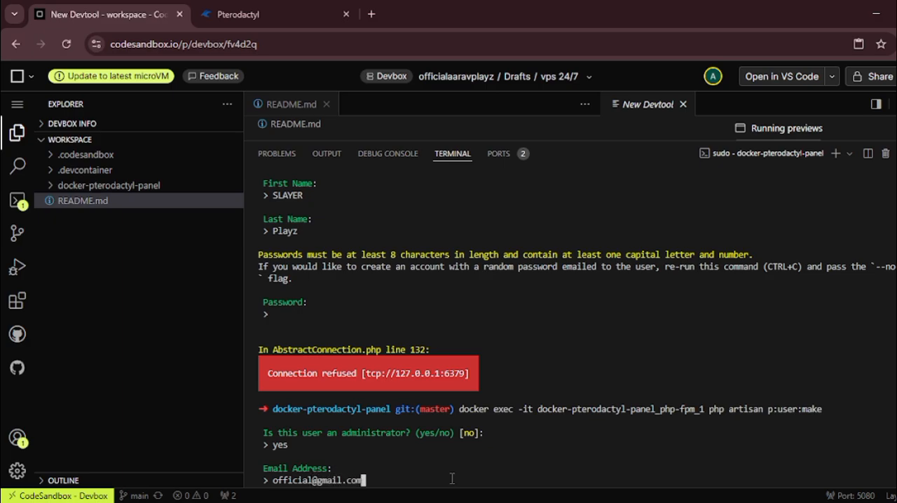
Step: Enter the second administrator's email address, username, first name and last name at the terminal prompts
{"action": "key", "text": "Return"}
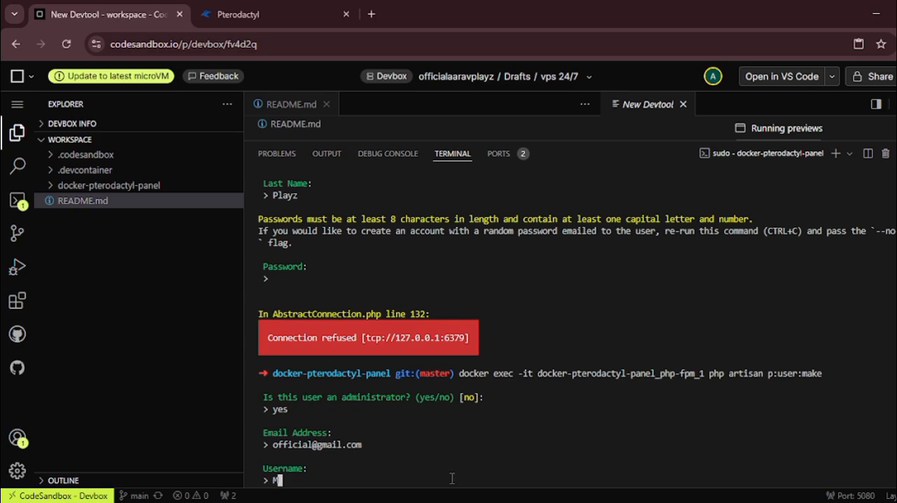
{"action": "type", "text": "MrSlayers"}
{"action": "key", "text": "Return"}
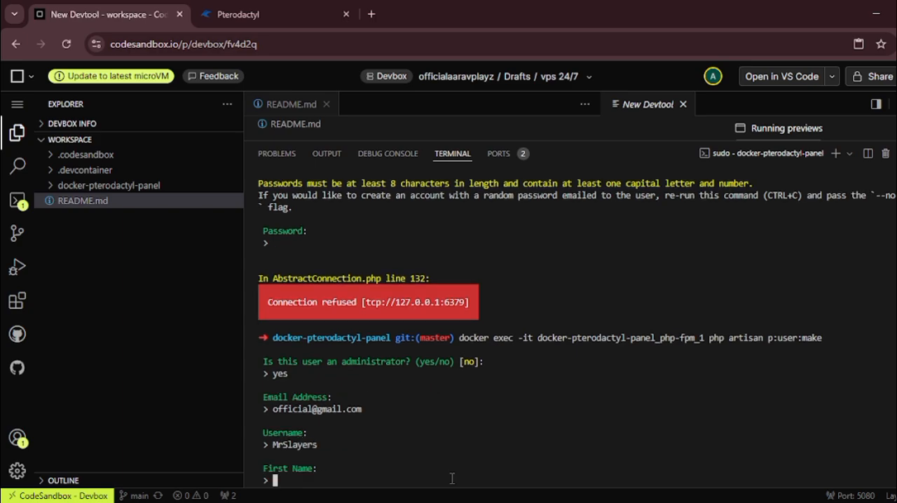
{"action": "type", "text": "aa"}
{"action": "key", "text": "Return"}
{"action": "type", "text": "aa"}
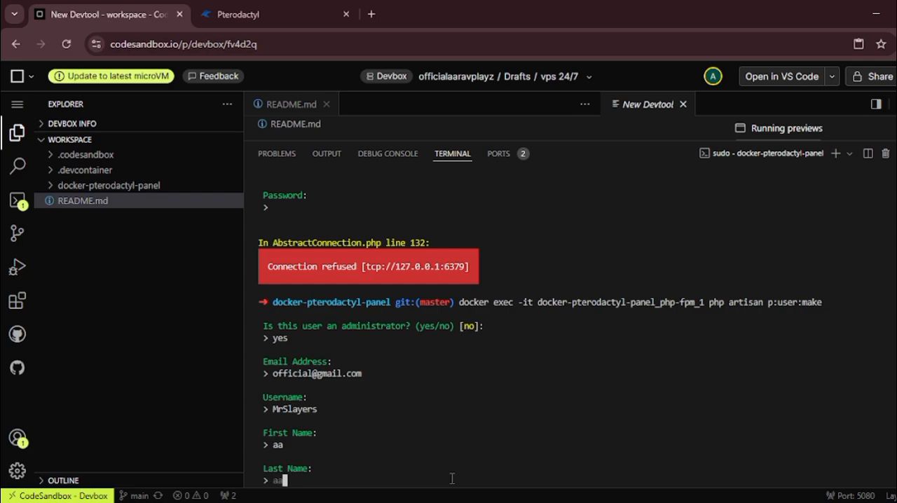
{"action": "key", "text": "Return"}
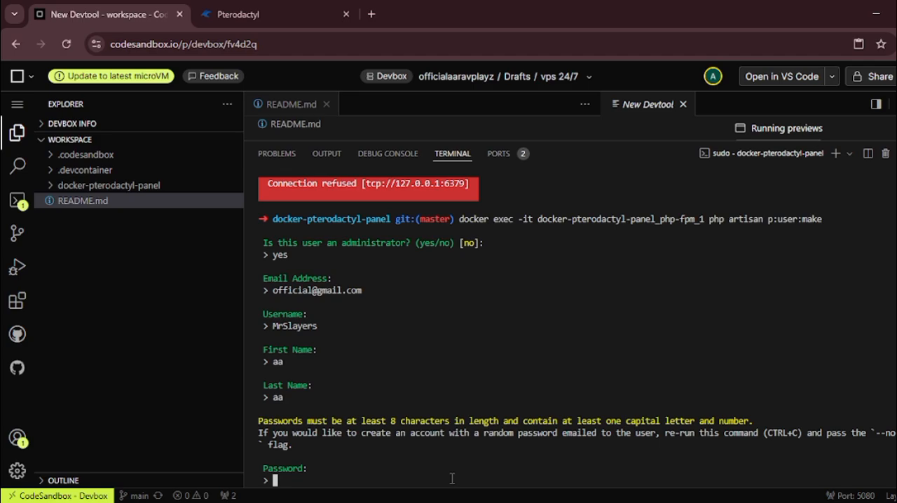
Step: Enter the second administrator's password at the terminal prompt and submit it
{"action": "type", "text": "34"}
{"action": "key", "text": "Return"}
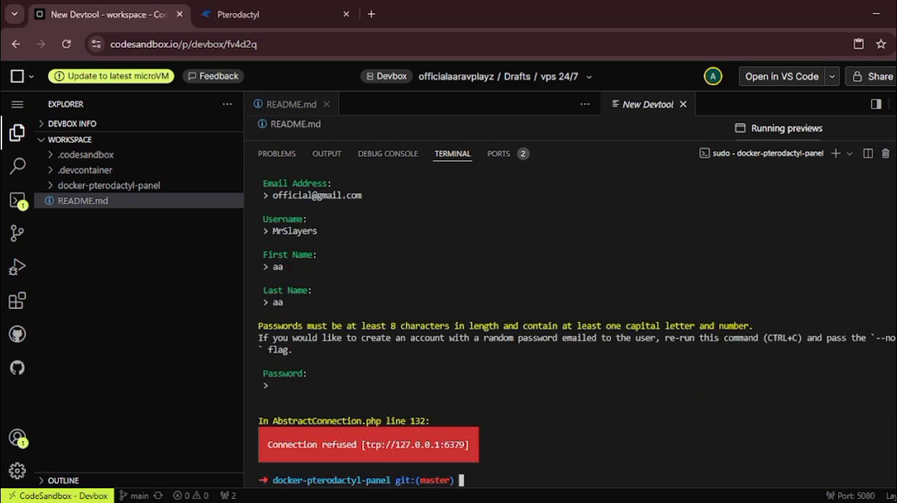
Step: Reload the Pterodactyl login page, log in with the second administrator's username and password, and save the credentials in the browser
{"action": "left_click", "coordinate": [304, 8]}
{"action": "left_click", "coordinate": [66, 43]}
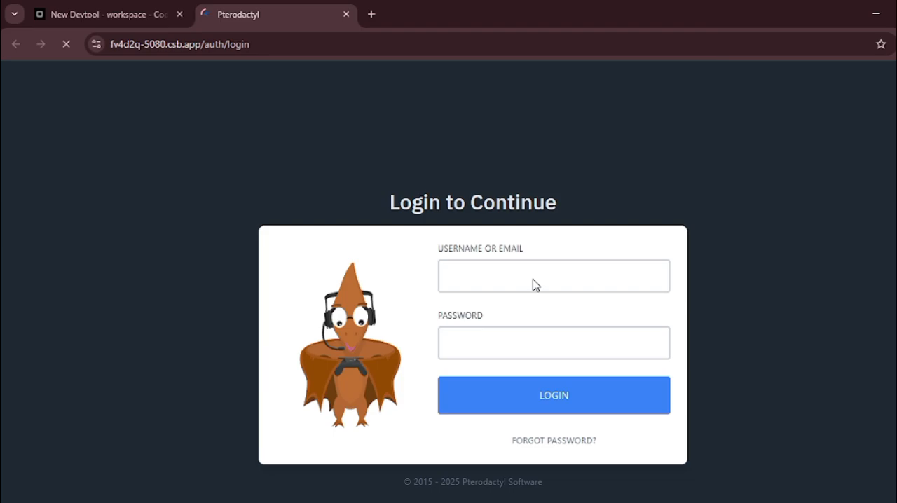
{"action": "left_click", "coordinate": [535, 284]}
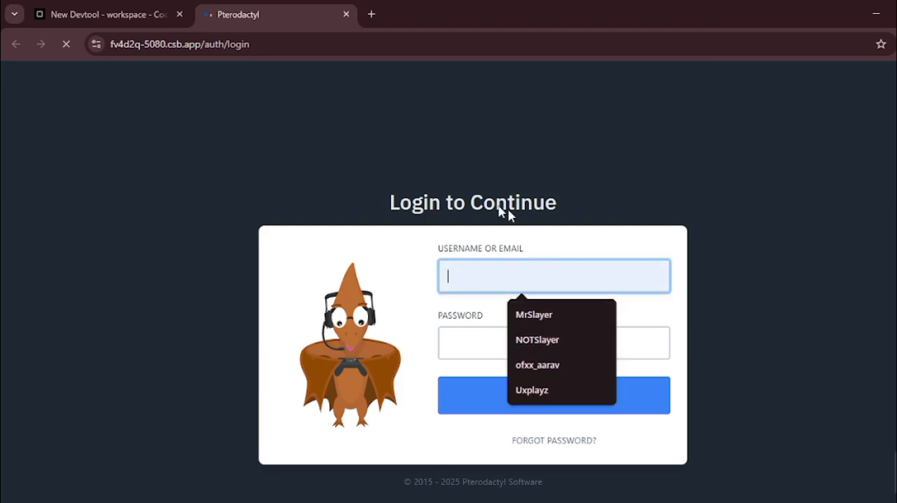
{"action": "left_click", "coordinate": [549, 315]}
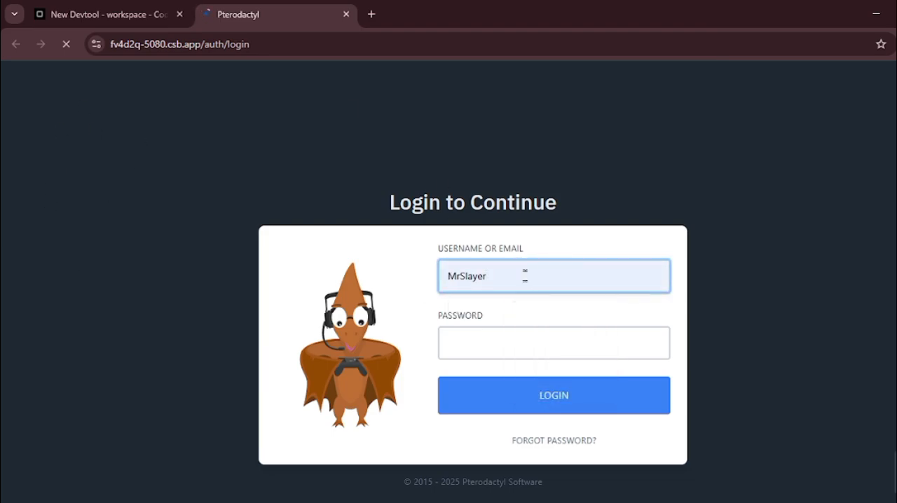
{"action": "type", "text": "s"}
{"action": "key", "text": "Tab"}
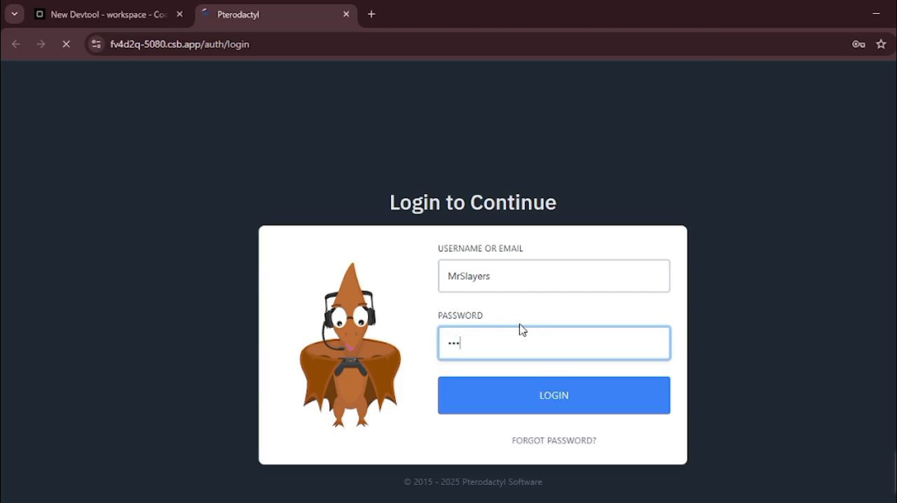
{"action": "left_click", "coordinate": [587, 412]}
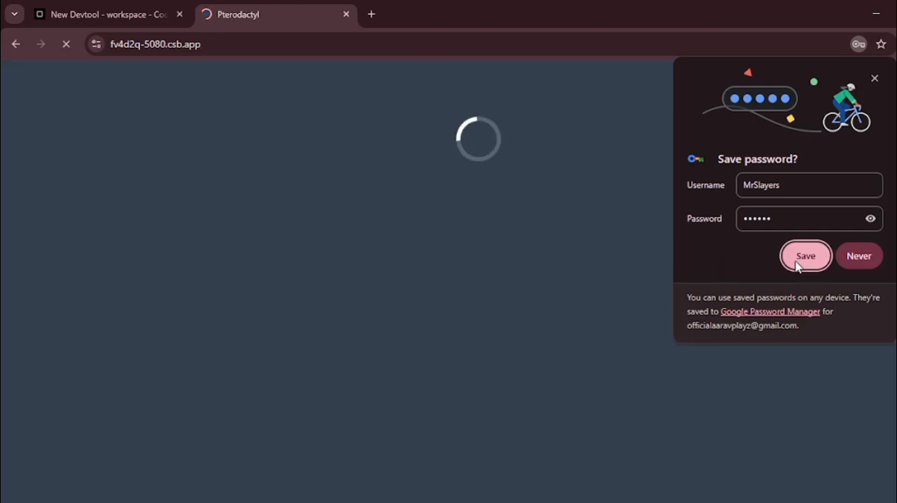
{"action": "left_click", "coordinate": [798, 263]}
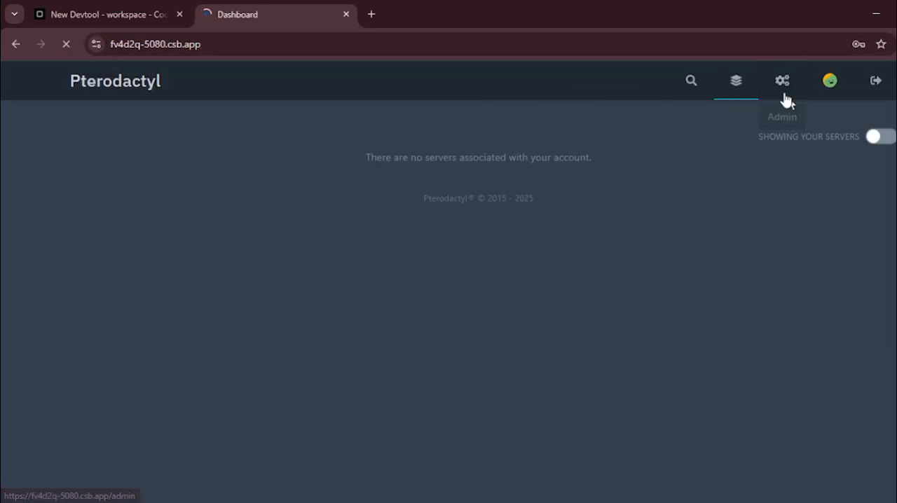
Step: Open the panel's admin area, proceeding through the CodeSandbox preview notice, and start a new user from the Users list
{"action": "left_click", "coordinate": [781, 84]}
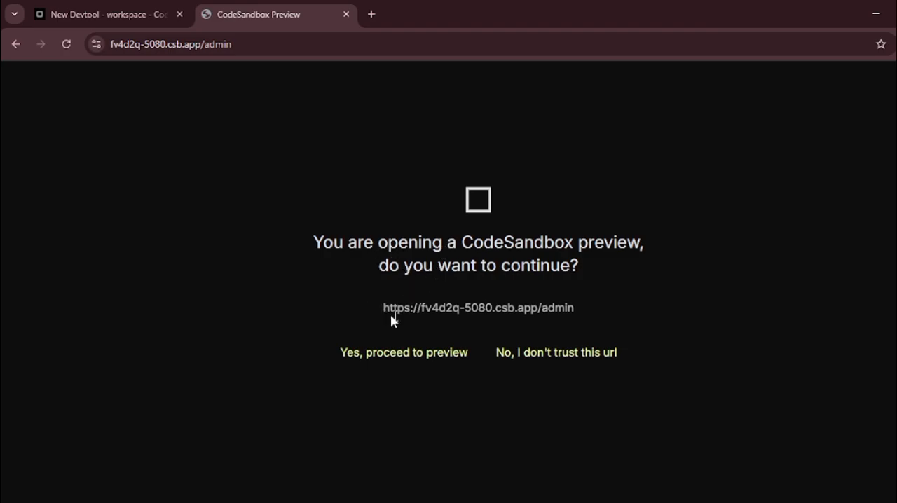
{"action": "left_click", "coordinate": [400, 359]}
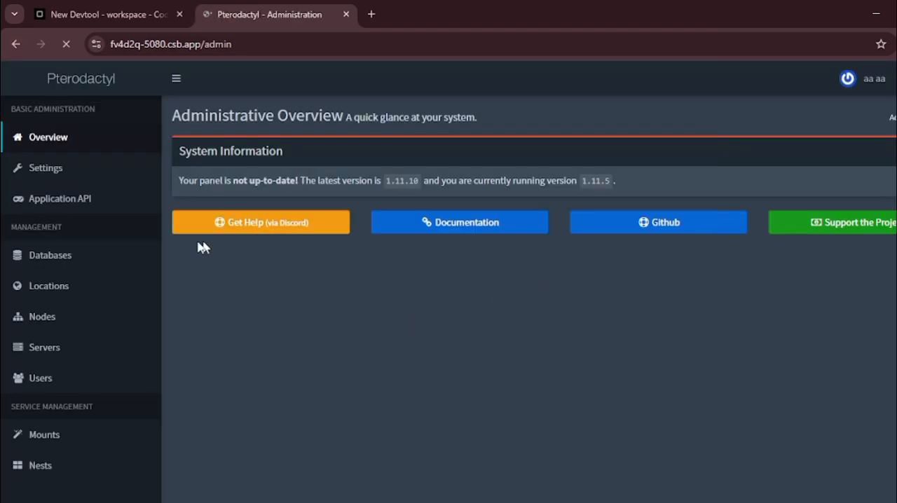
{"action": "left_click", "coordinate": [53, 380]}
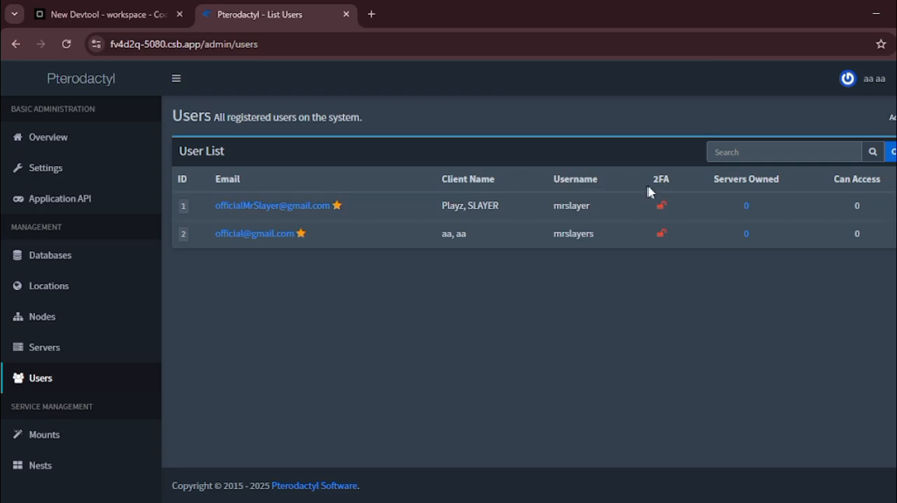
{"action": "left_click", "coordinate": [892, 152]}
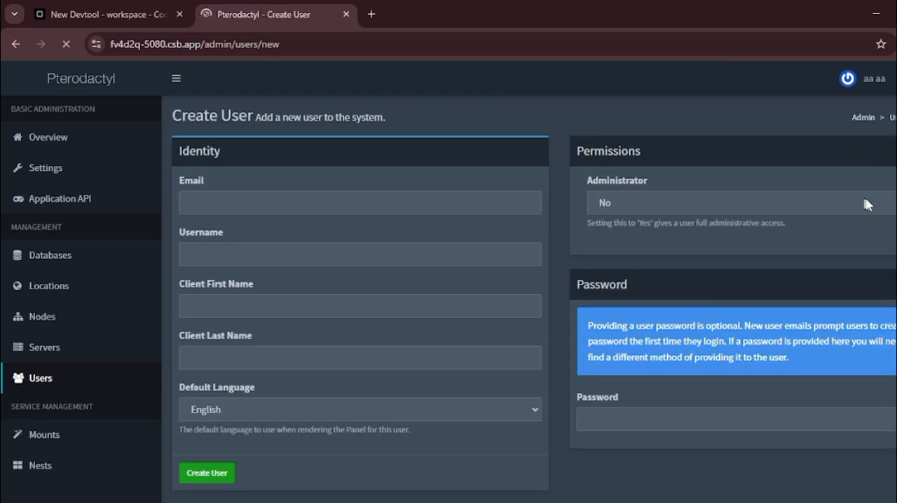
Step: Enter the new user's email address and replace the autofilled username in the Create User form
{"action": "left_click", "coordinate": [405, 197]}
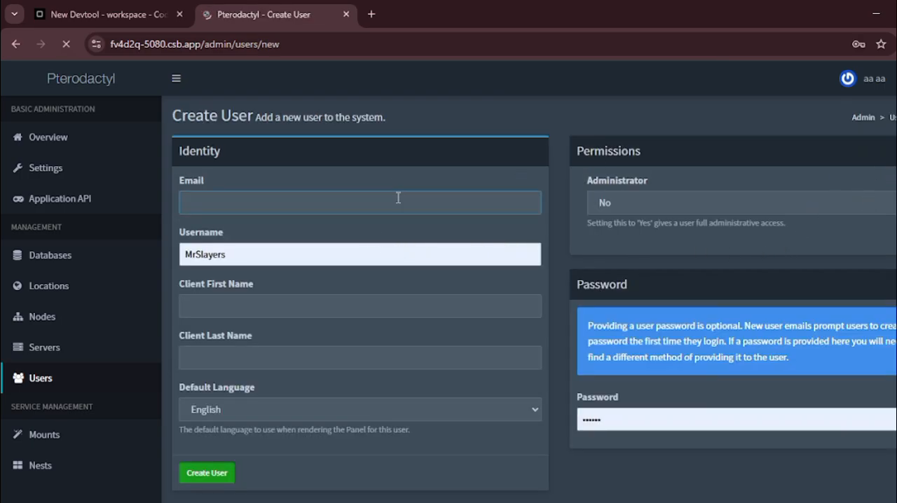
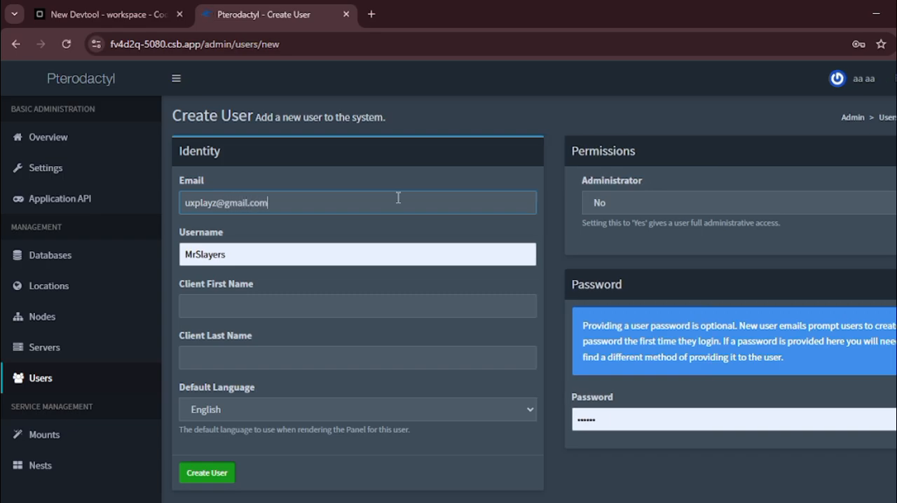
{"action": "left_click", "coordinate": [256, 254]}
{"action": "key", "text": "ctrl+a"}
{"action": "key", "text": "BackSpace"}
{"action": "type", "text": "ux"}
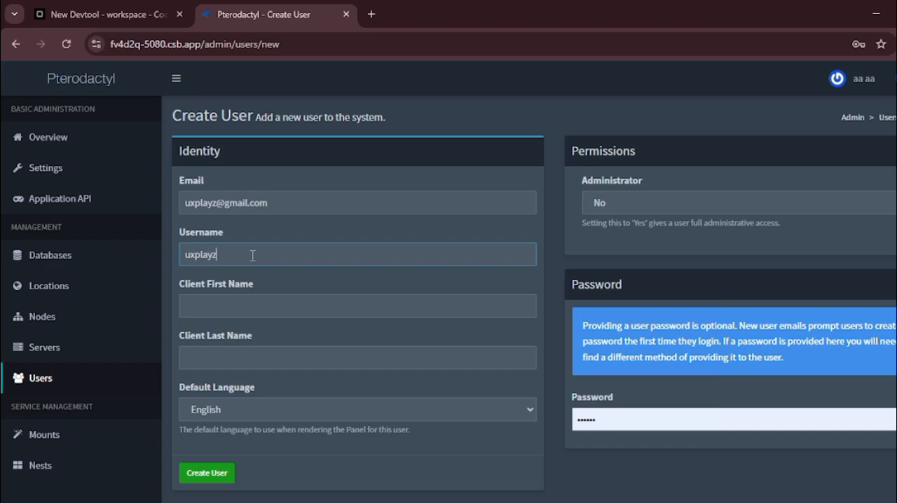
{"action": "type", "text": "aa"}
Step: Fill in the client's first and last name, keep English as the default language, and create the user
{"action": "left_click", "coordinate": [293, 356]}
{"action": "type", "text": "aa"}
{"action": "left_click", "coordinate": [277, 413]}
{"action": "left_click", "coordinate": [274, 430]}
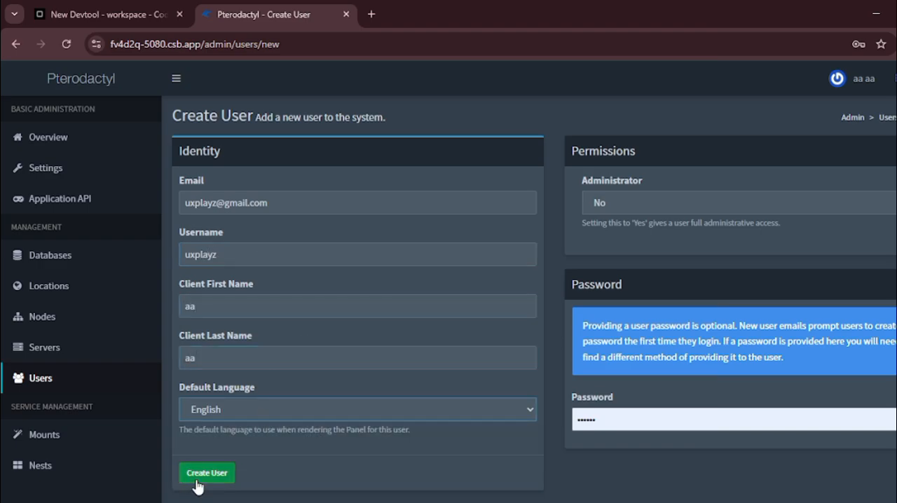
{"action": "left_click", "coordinate": [199, 480]}
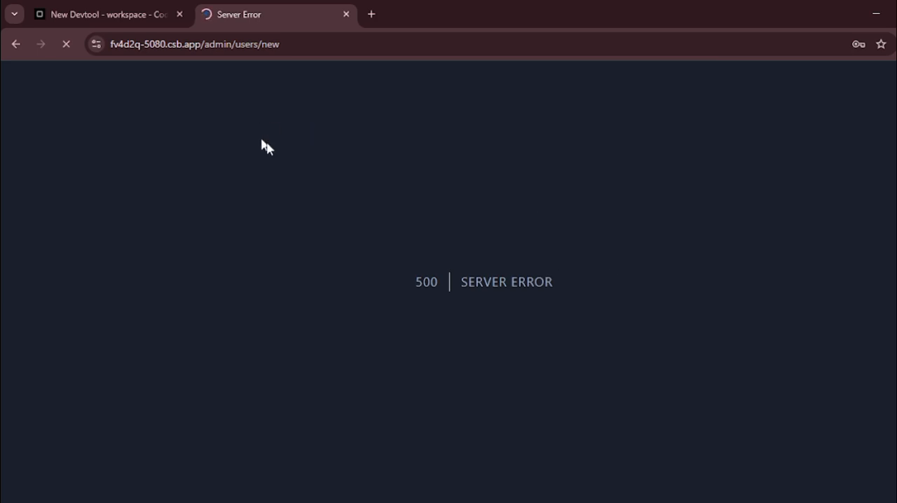
Step: Reload the server error page and confirm resubmitting the user form
{"action": "left_click_drag", "start_coordinate": [402, 300], "coordinate": [464, 239]}
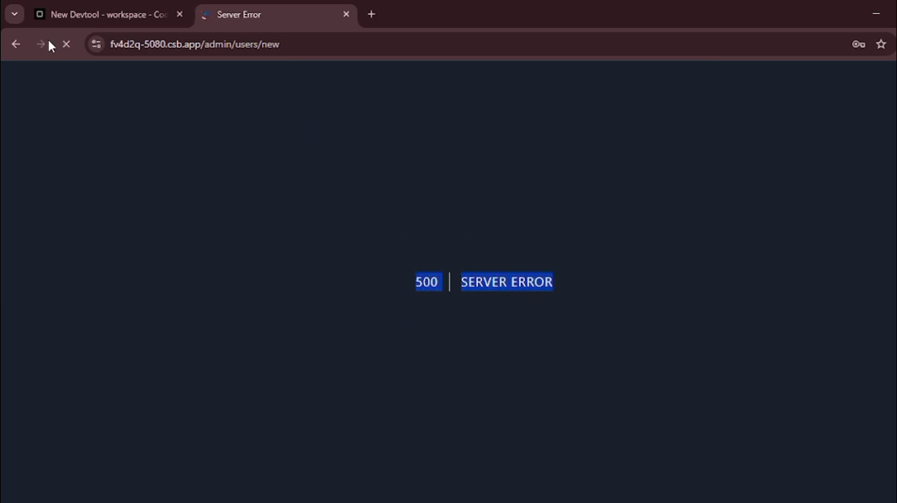
{"action": "left_click", "coordinate": [76, 46]}
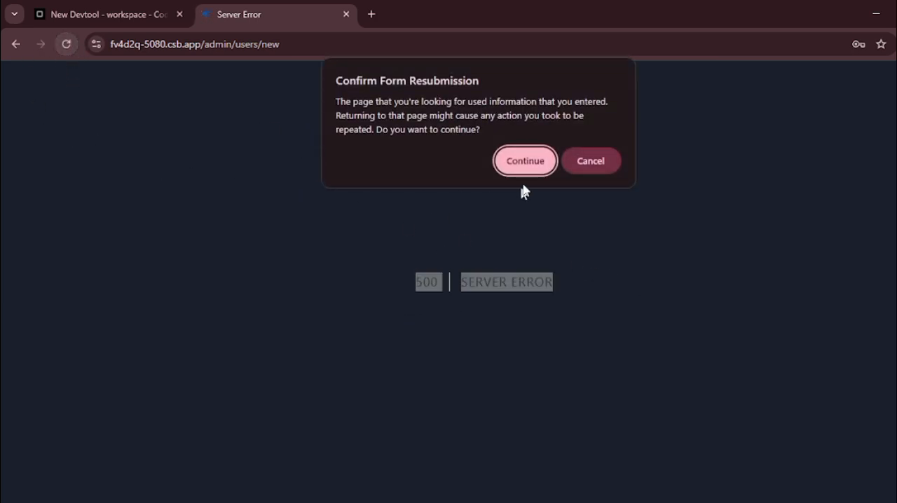
{"action": "left_click", "coordinate": [518, 162]}
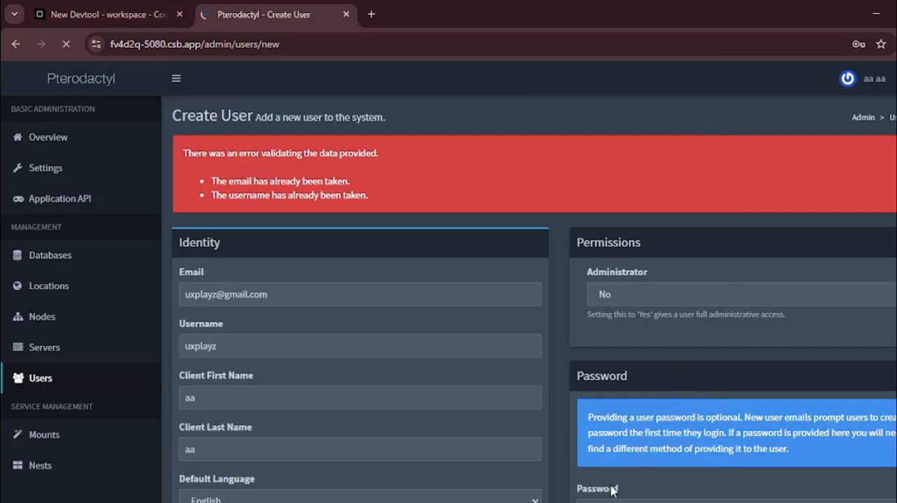
Step: Enter a password for the new user, try to create the user again, and read the validation messages
{"action": "scroll", "coordinate": [821, 427], "scroll_direction": "down", "scroll_amount": 3}
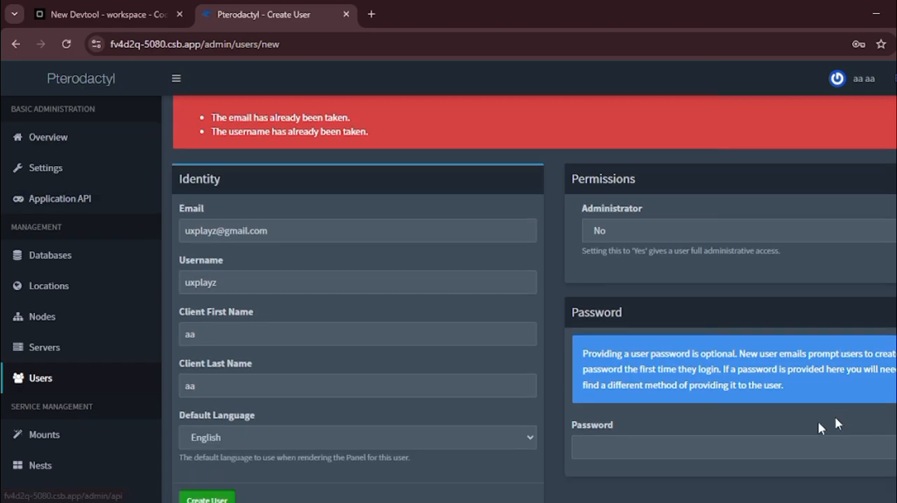
{"action": "left_click", "coordinate": [671, 370]}
{"action": "type", "text": "aaaa"}
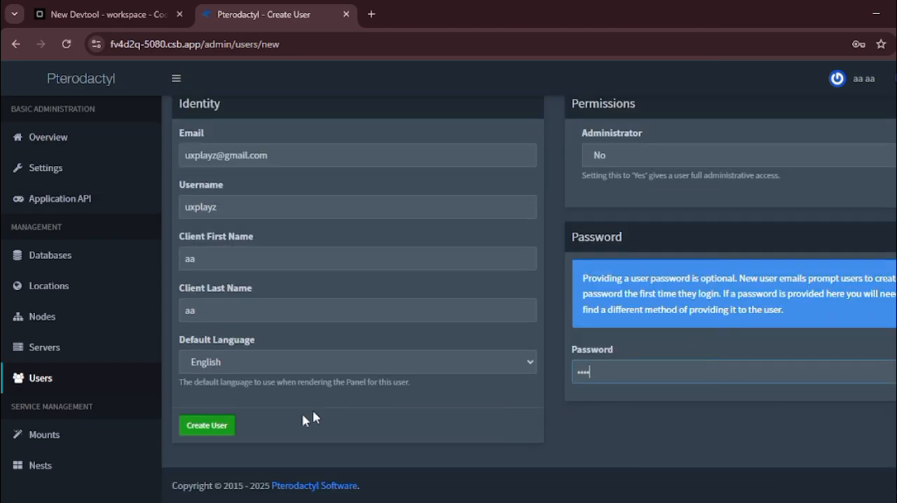
{"action": "left_click", "coordinate": [193, 425]}
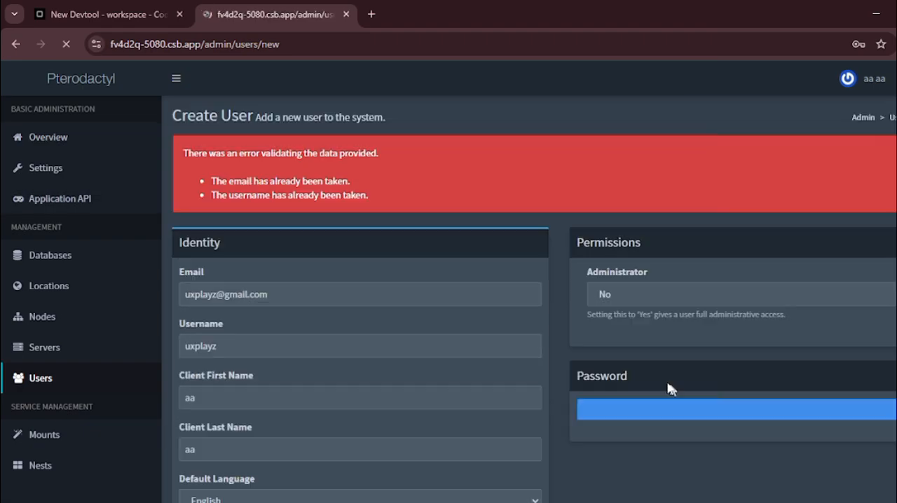
{"action": "left_click_drag", "start_coordinate": [223, 184], "coordinate": [280, 183]}
{"action": "left_click_drag", "start_coordinate": [218, 198], "coordinate": [390, 202]}
{"action": "left_click", "coordinate": [390, 202]}
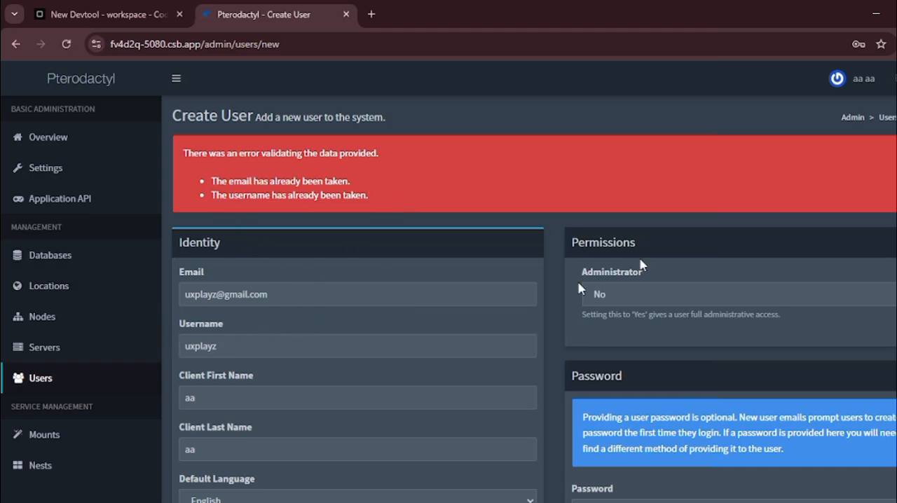
Step: Leave the Create User form for the panel dashboard, then reopen the admin area and view the Users list
{"action": "left_click", "coordinate": [891, 91]}
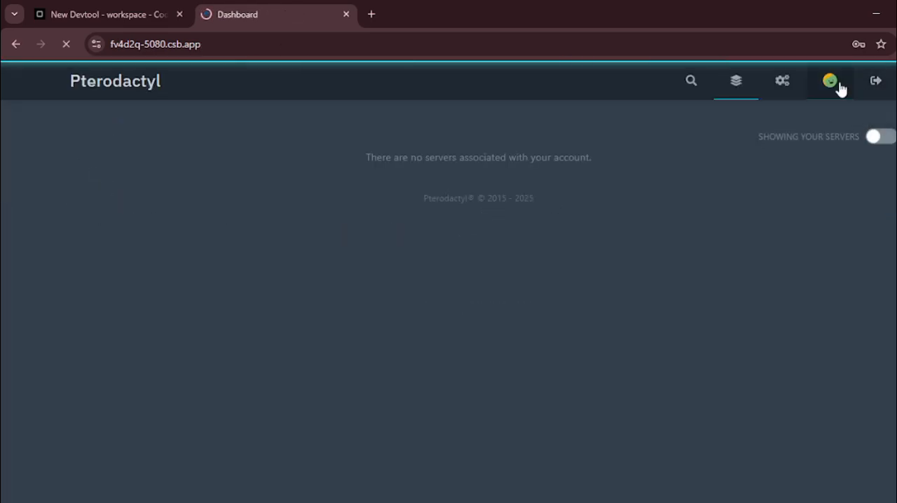
{"action": "left_click", "coordinate": [779, 86]}
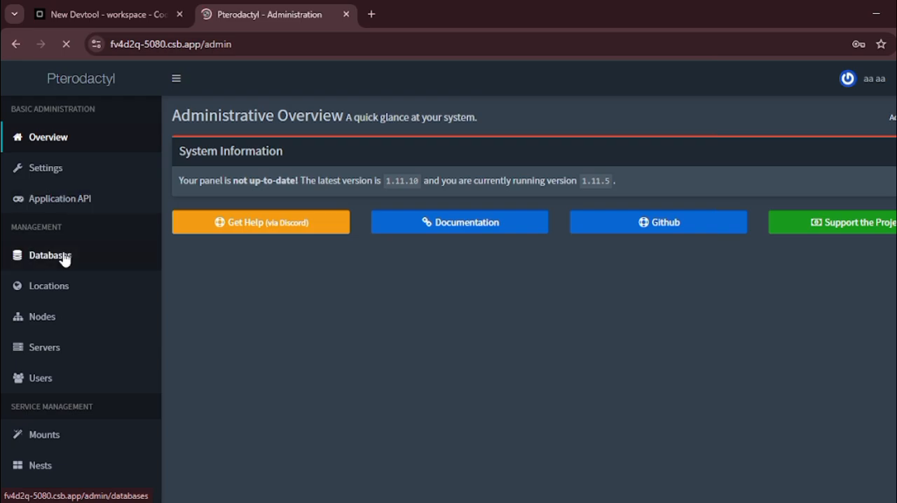
{"action": "left_click", "coordinate": [76, 390]}
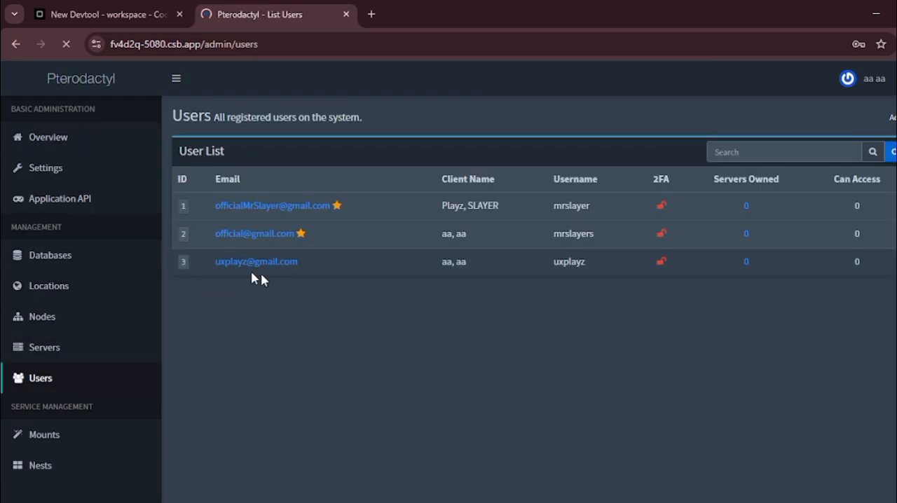
Step: Try to start a new node from the Nodes list, and open the Database Hosts list
{"action": "left_click", "coordinate": [36, 319]}
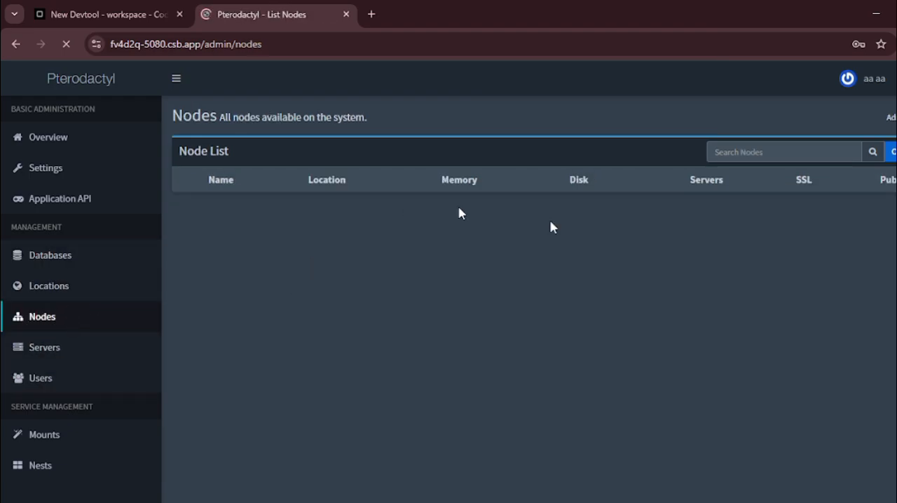
{"action": "left_click", "coordinate": [892, 151]}
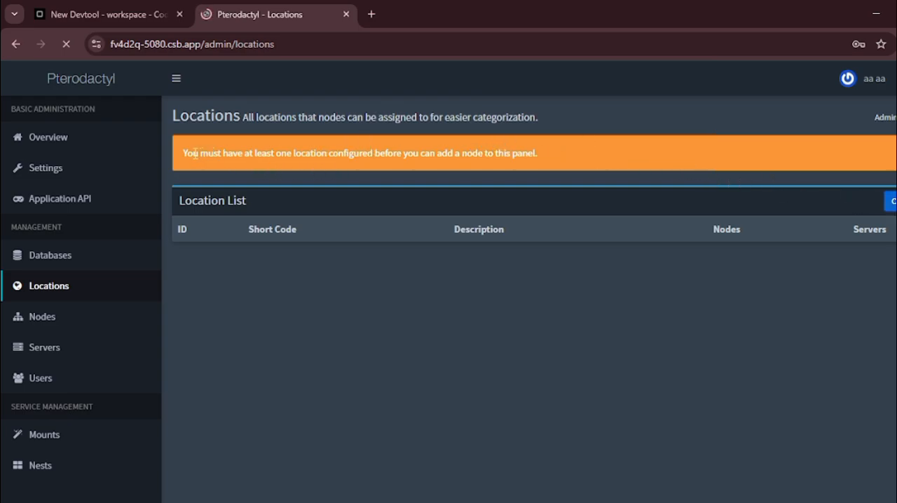
{"action": "left_click_drag", "start_coordinate": [183, 153], "coordinate": [665, 160]}
{"action": "left_click", "coordinate": [668, 163]}
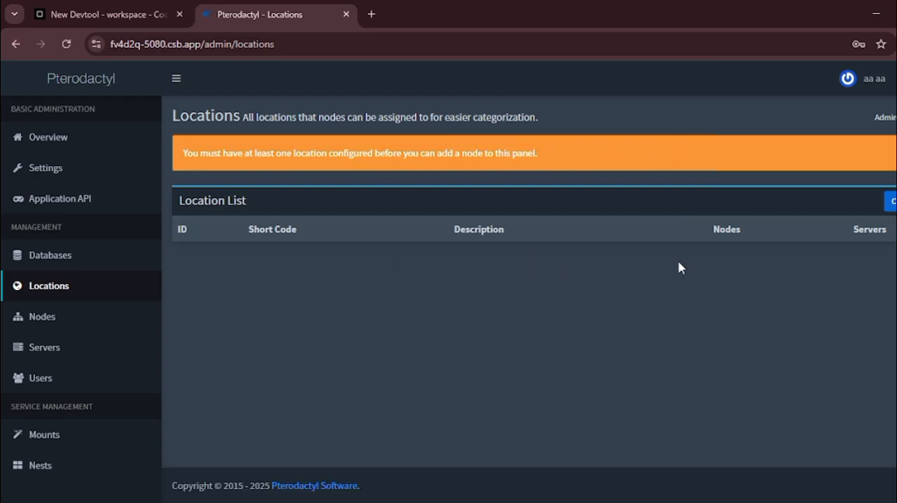
{"action": "left_click", "coordinate": [76, 262]}
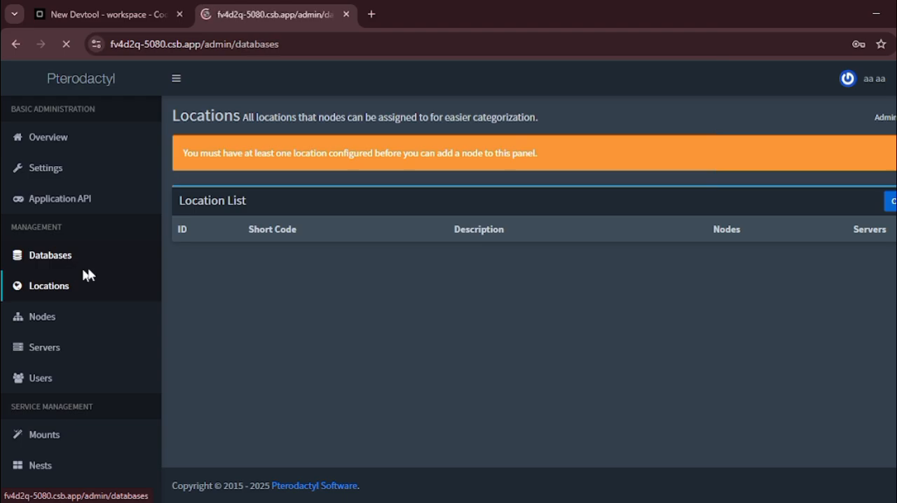
Step: Switch to VPS_COMMANDS.txt to review the docker ps command, and return to the Pterodactyl panel in the browser
{"action": "left_click", "coordinate": [96, 9]}
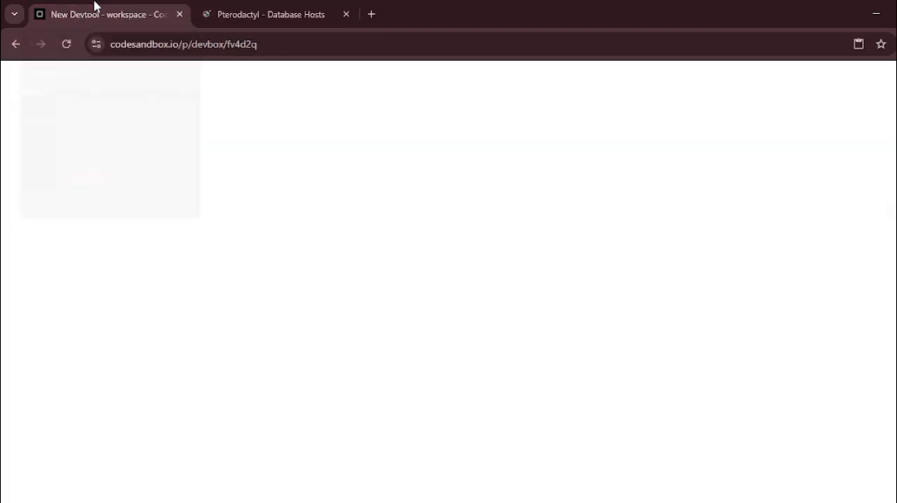
{"action": "left_click", "coordinate": [701, 501]}
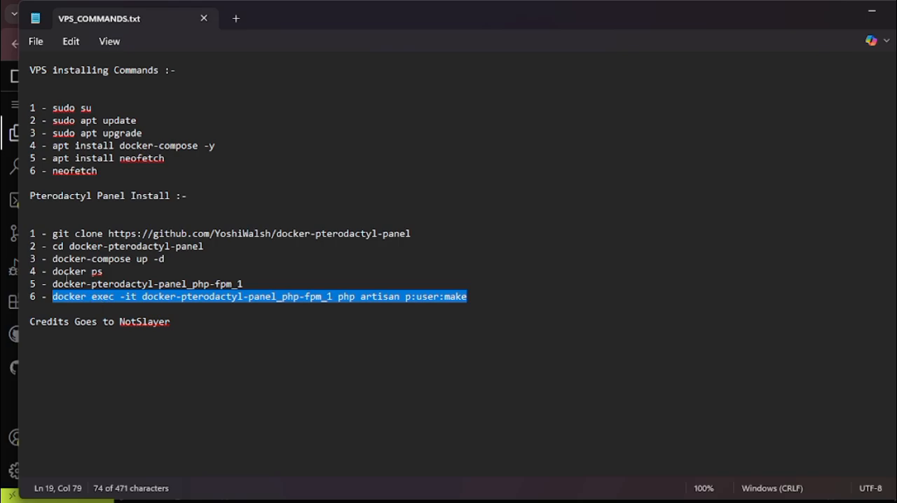
{"action": "left_click_drag", "start_coordinate": [55, 273], "coordinate": [103, 273]}
{"action": "left_click", "coordinate": [156, 275]}
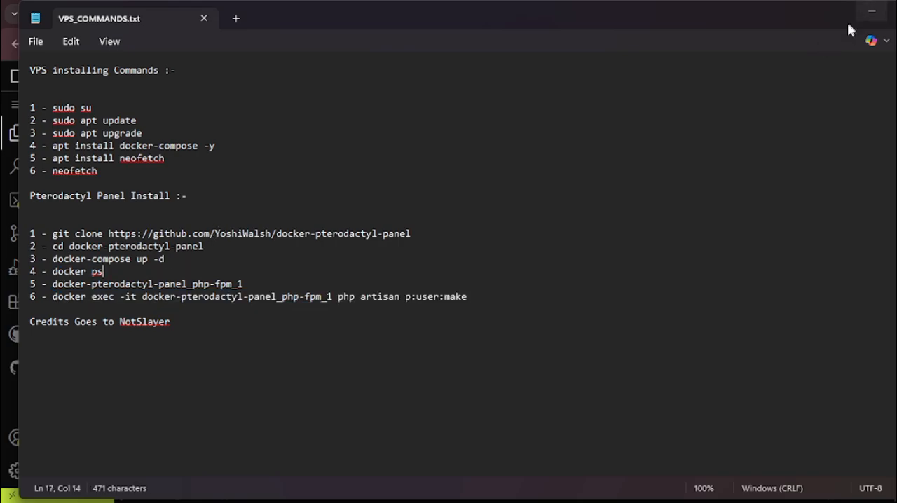
{"action": "left_click", "coordinate": [871, 17]}
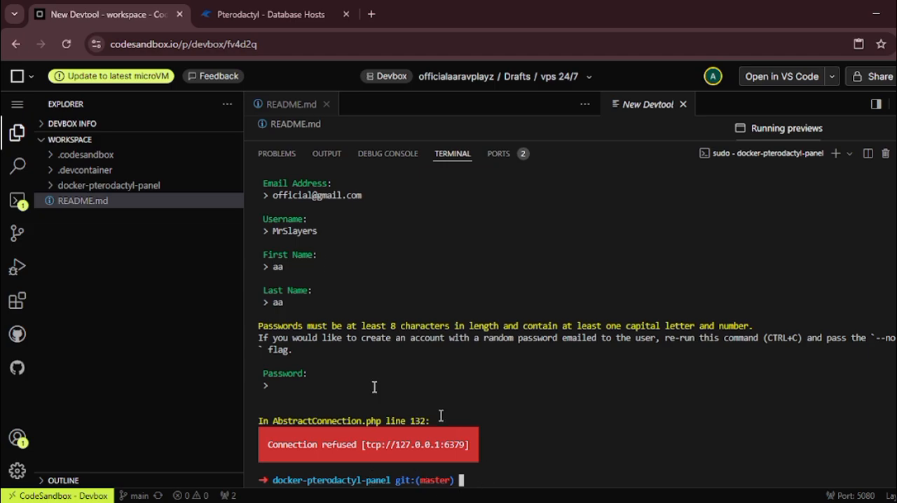
{"action": "left_click", "coordinate": [236, 13]}
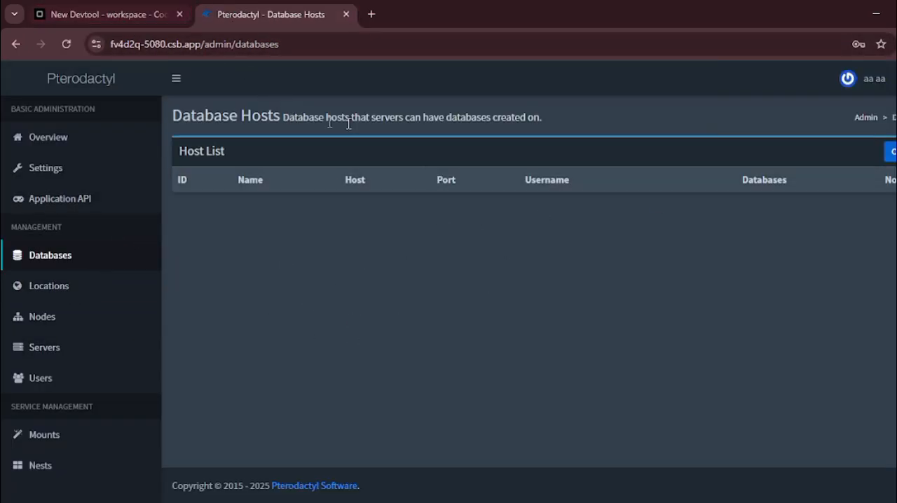
{"action": "key", "text": "alt+Tab"}
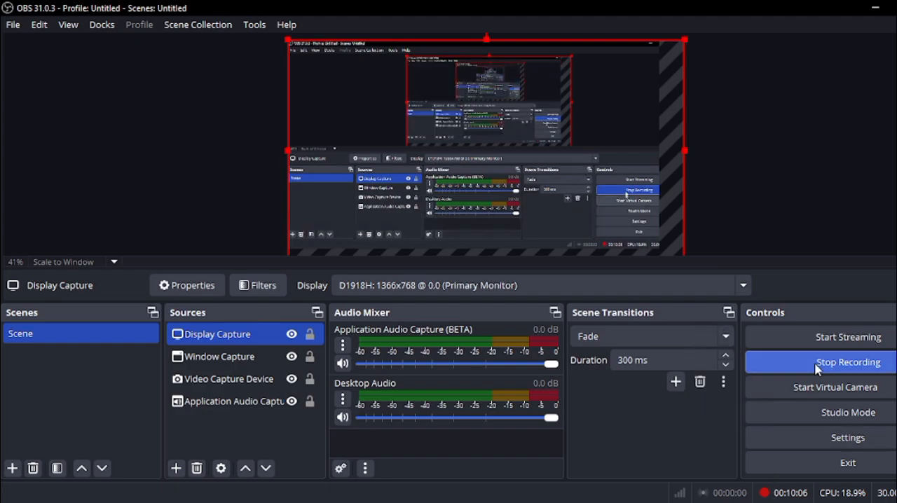